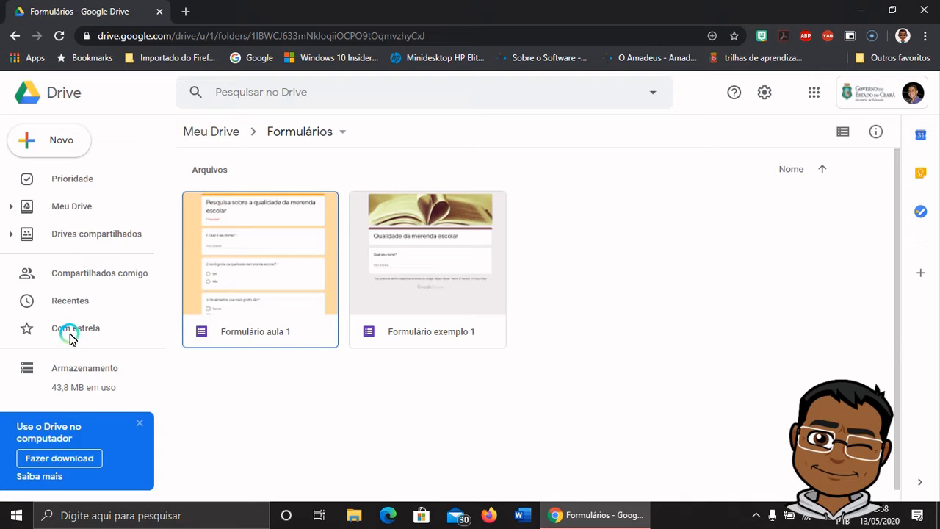
Open the form "Formulário aula 1" from the Formulários folder in Meu Drive.
left_click(210, 131)
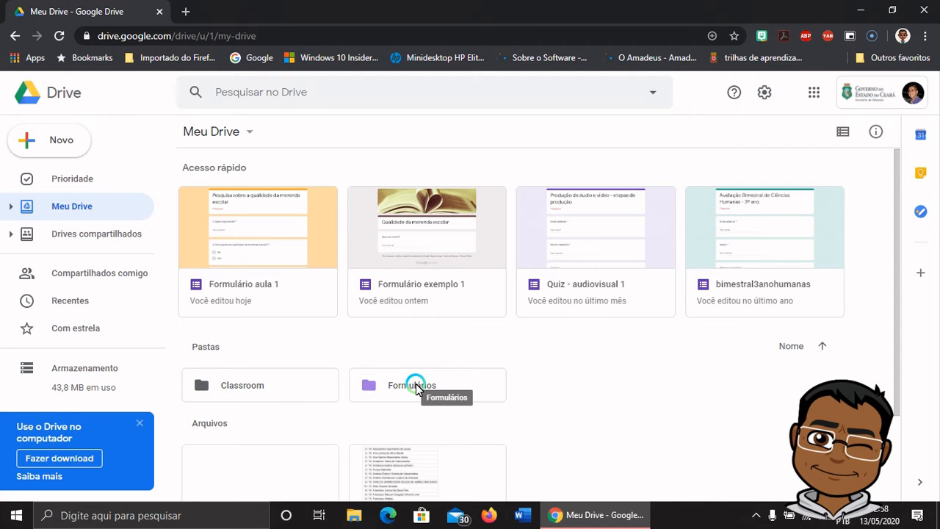
double_click(432, 388)
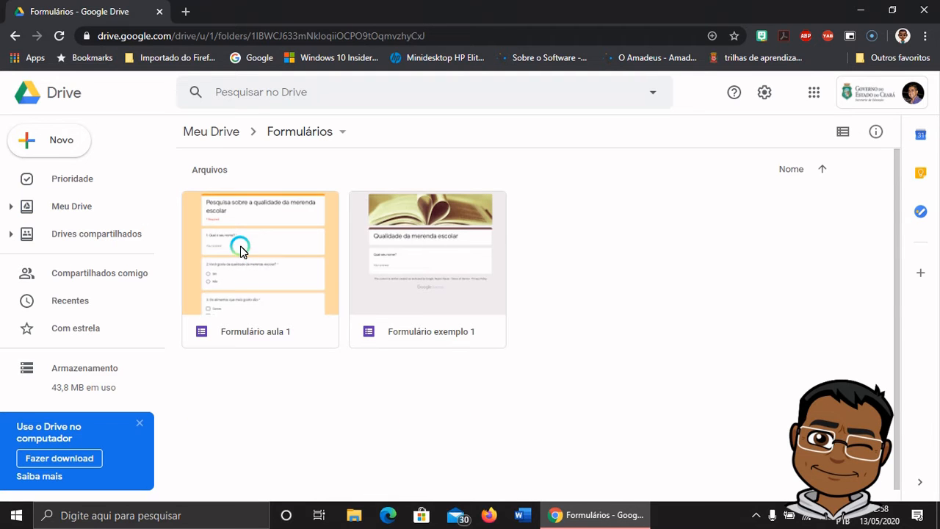
double_click(247, 234)
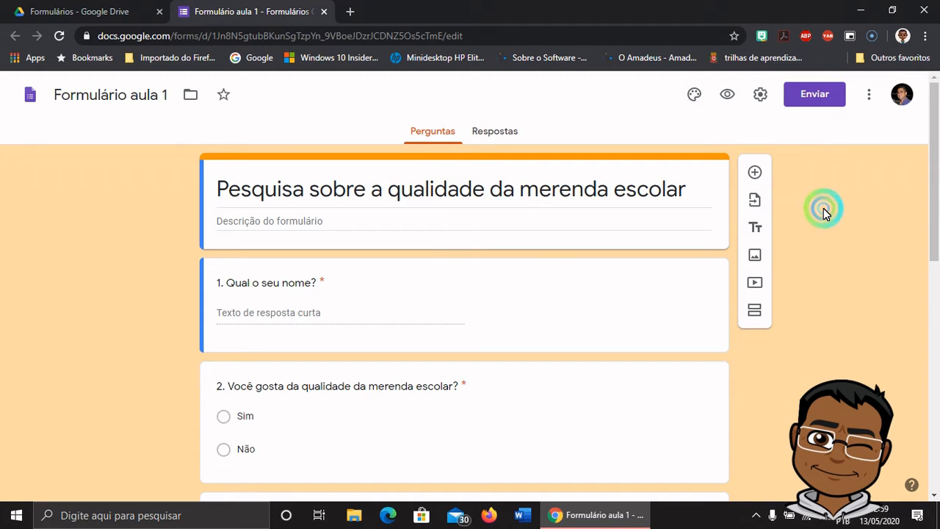
Look through the existing questions of the school meal survey and return to question 1.
scroll(656, 274, "down", 1)
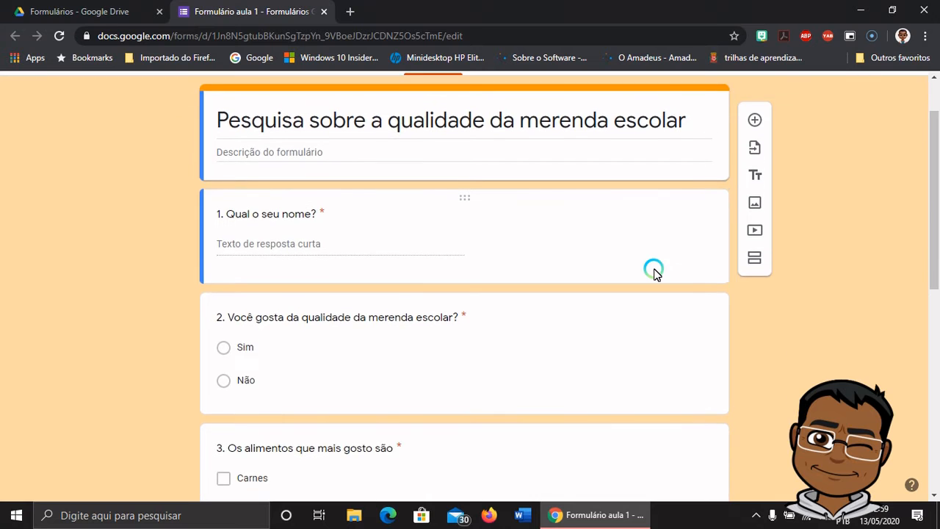
scroll(656, 274, "up", 1)
scroll(656, 274, "down", 3)
scroll(656, 274, "down", 1)
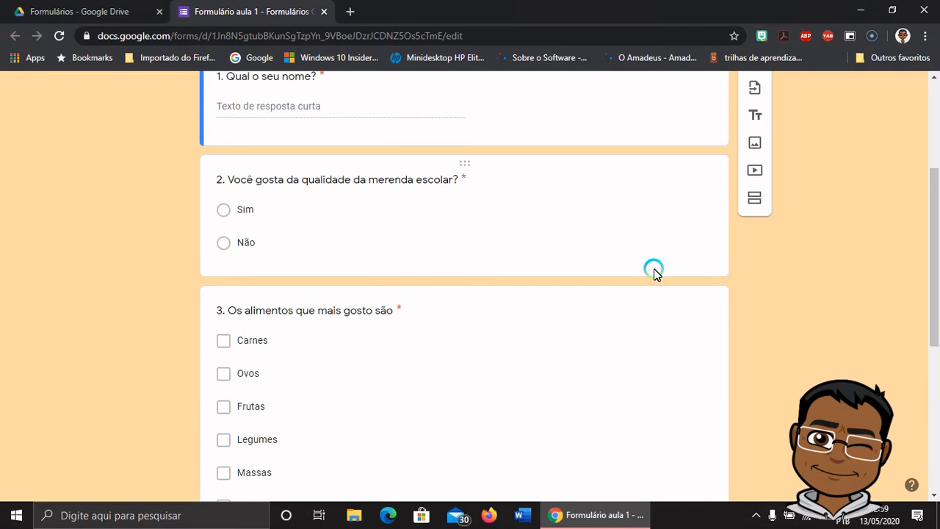
scroll(656, 274, "down", 5)
scroll(652, 273, "up", 7)
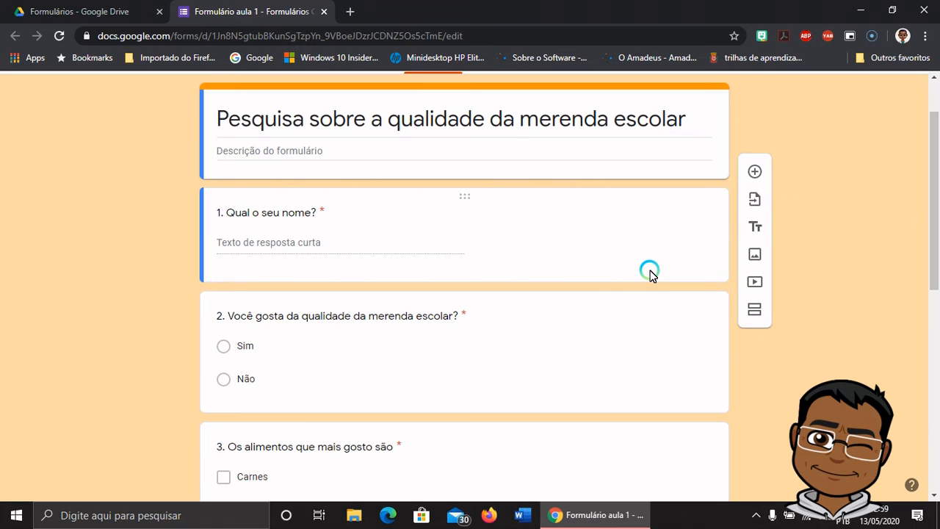
scroll(651, 273, "down", 2)
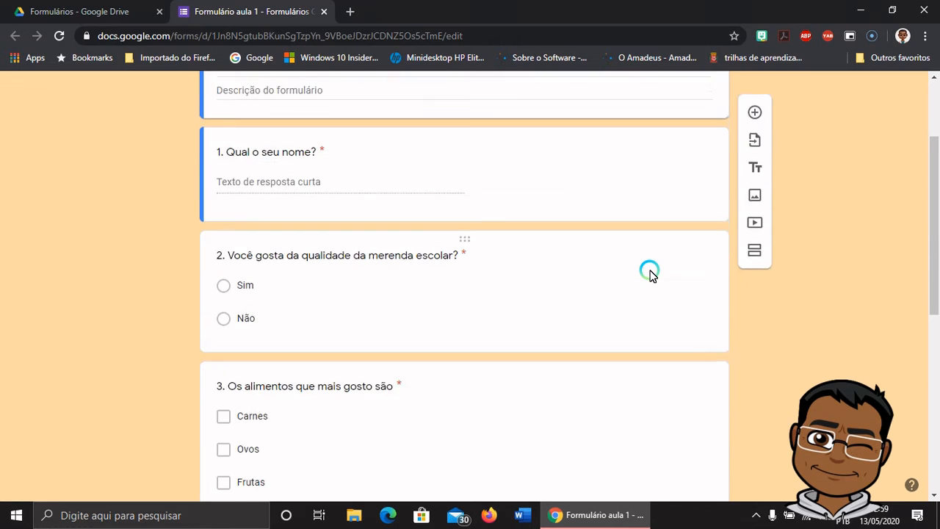
scroll(651, 272, "up", 2)
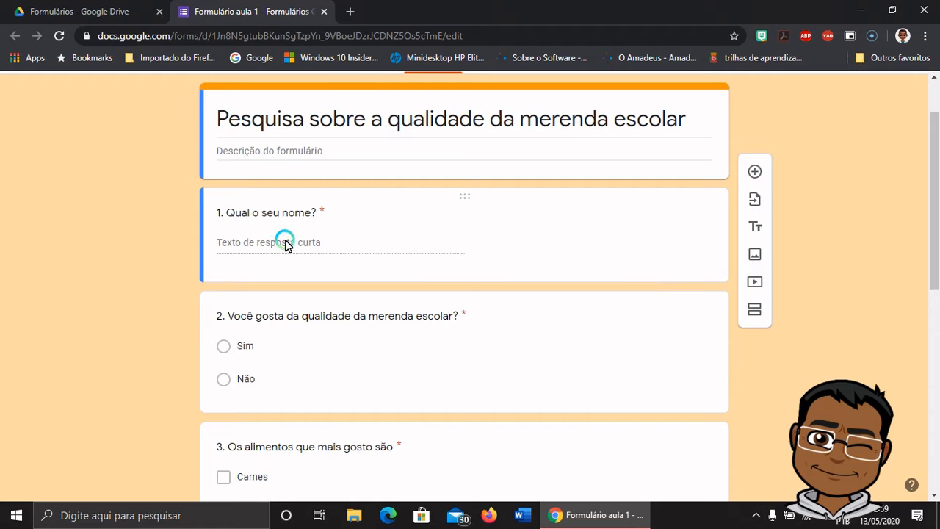
Open question 1, "Qual o seu nome?", for editing and examine the answer types available for it.
left_click(298, 212)
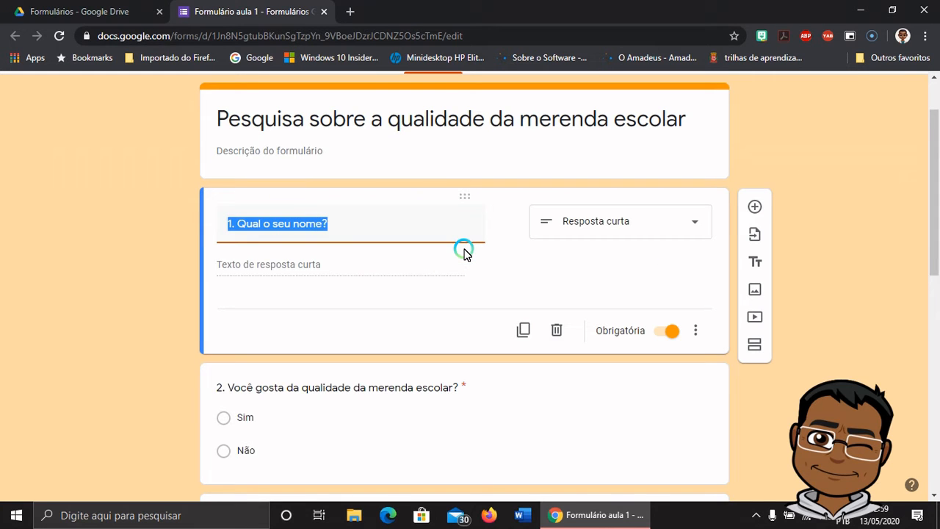
left_click(815, 195)
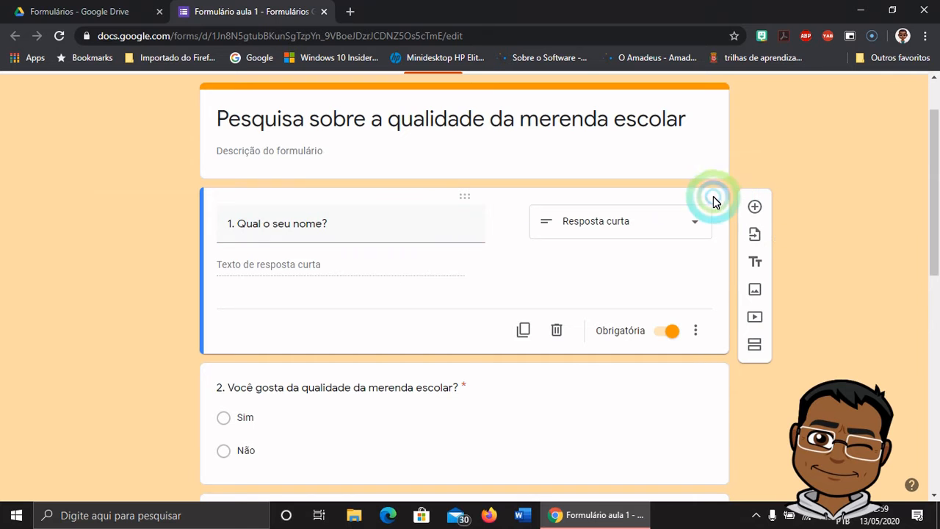
left_click(678, 224)
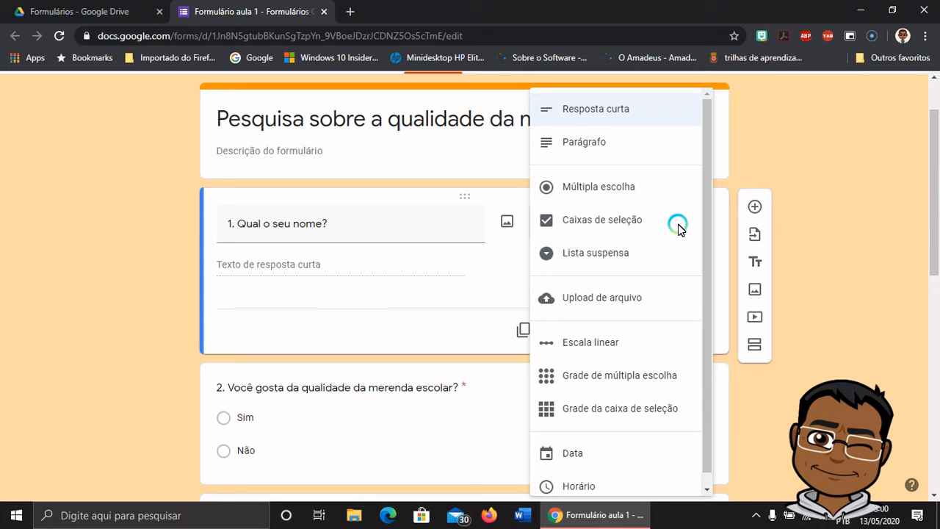
left_click(845, 203)
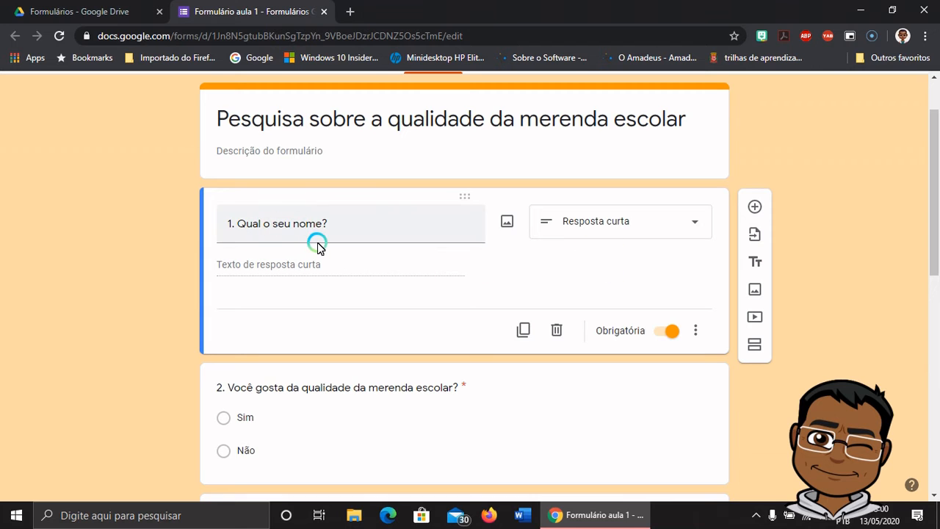
Open question 2 about the school meal quality for editing and examine its options and answer type list.
scroll(330, 269, "down", 1)
scroll(330, 270, "down", 2)
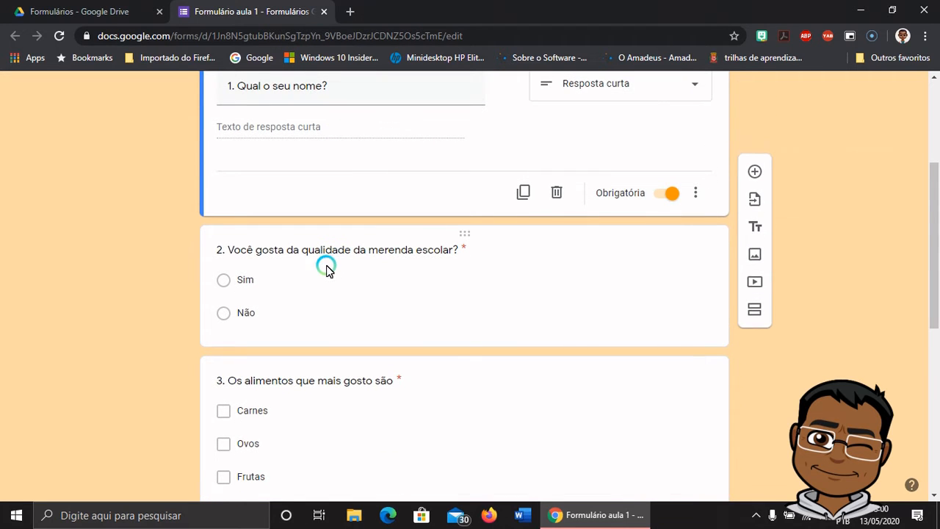
left_click(226, 287)
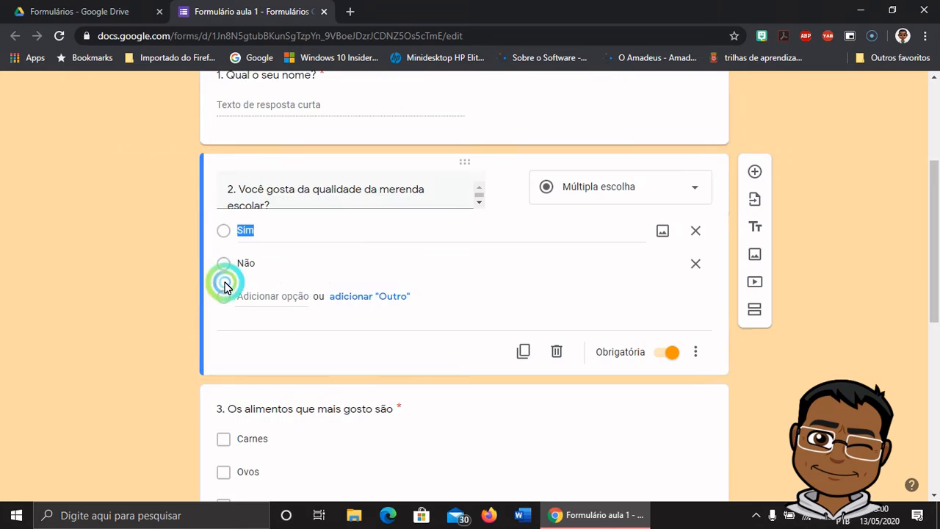
left_click(189, 253)
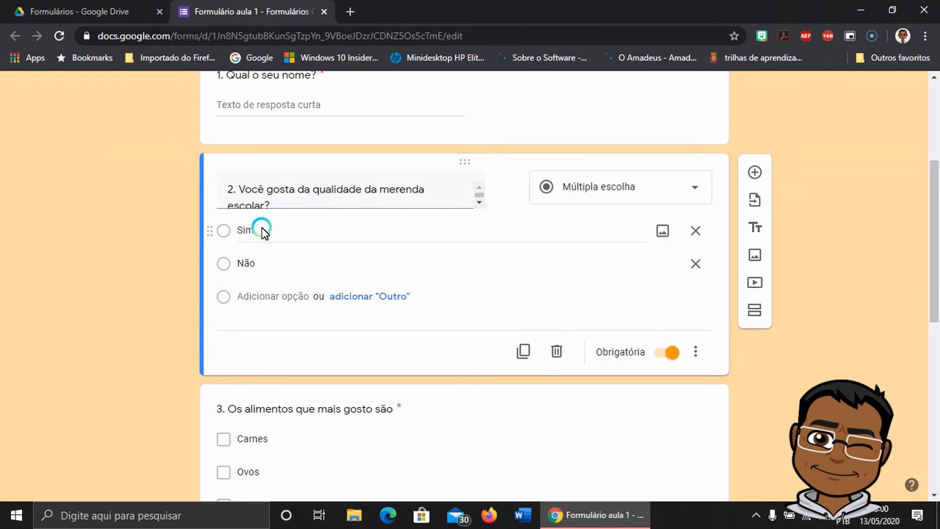
left_click(577, 202)
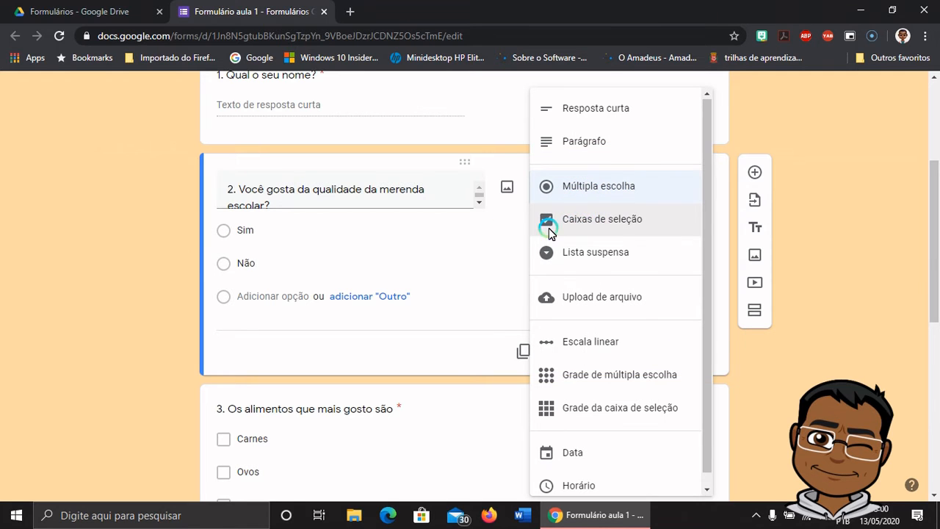
left_click(118, 237)
Add a new question directly after question 4, "Os alimentos que menos gosto são".
scroll(297, 315, "down", 1)
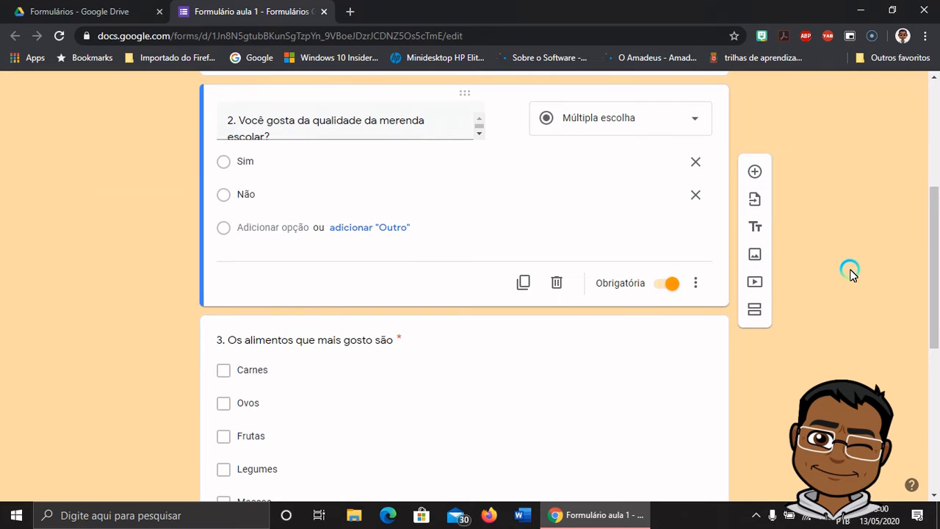
scroll(850, 273, "down", 2)
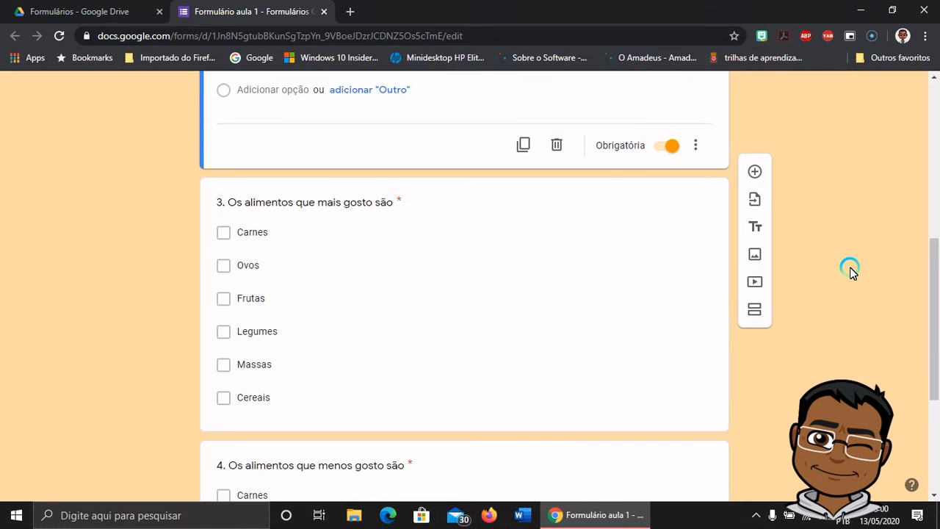
scroll(849, 273, "down", 3)
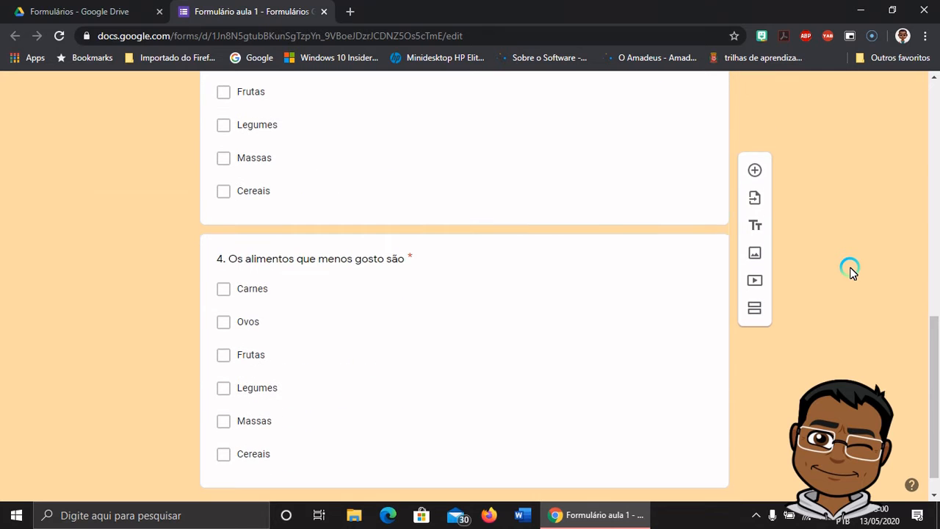
left_click(311, 227)
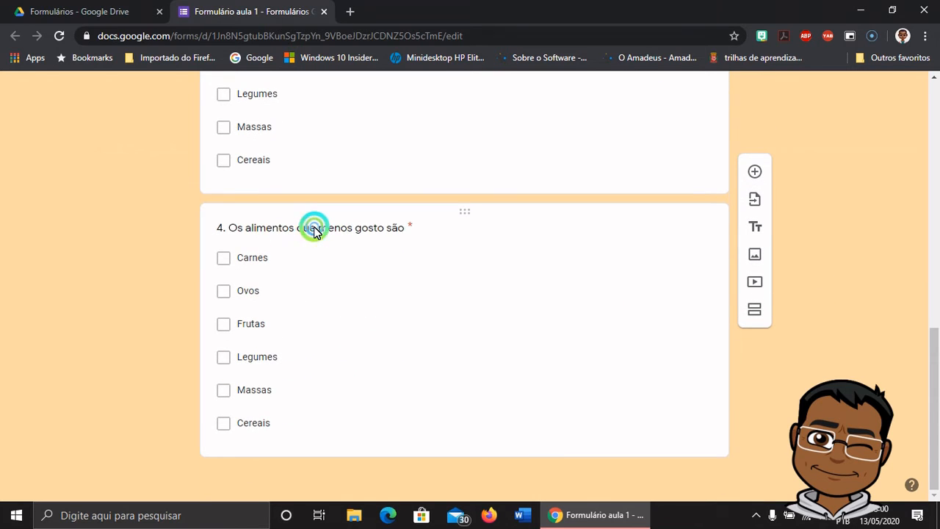
left_click(347, 139)
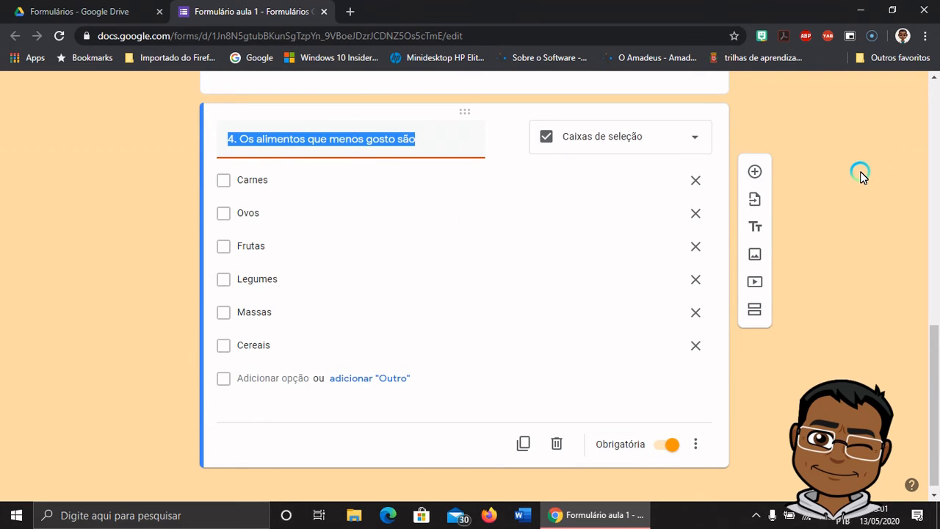
left_click(757, 173)
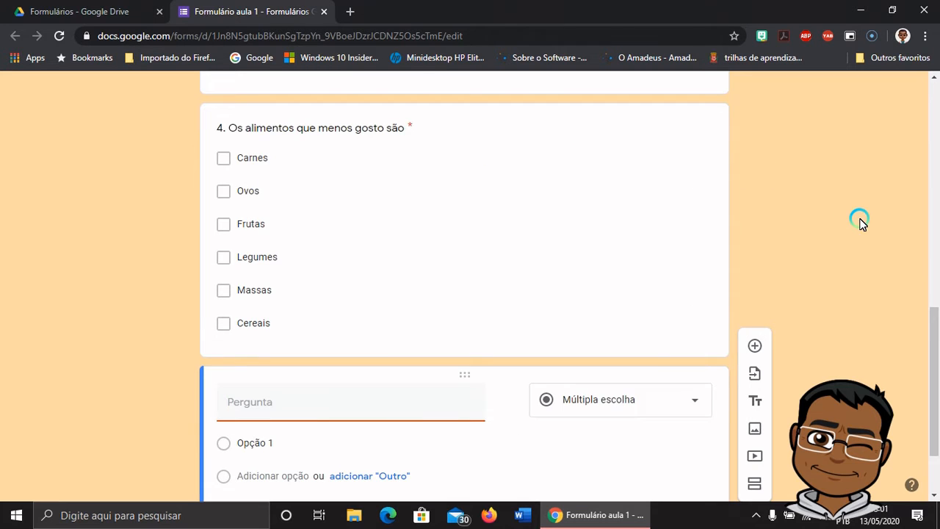
Enter "5. De modo geral, descreva o que você mais gosta na merenda servida nessa escola." as the new question's text.
left_click(338, 299)
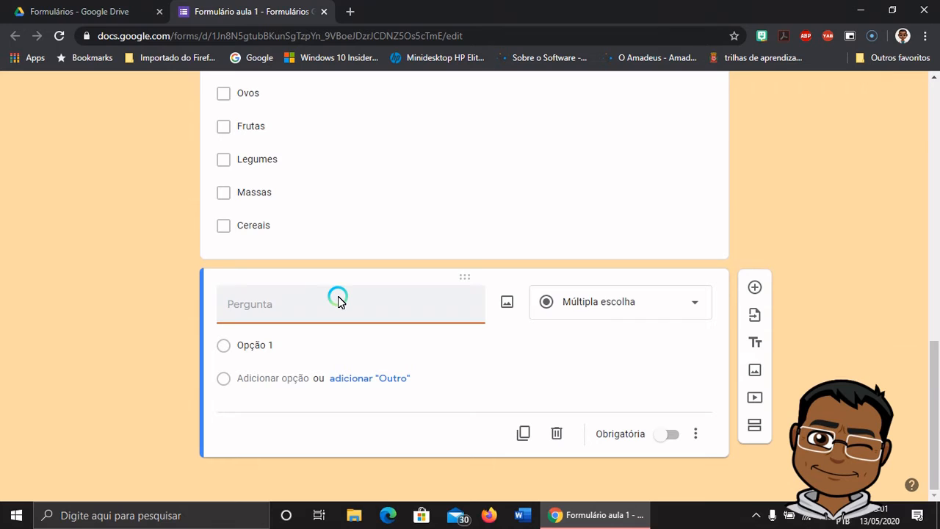
type("5.")
type("De modo, geral")
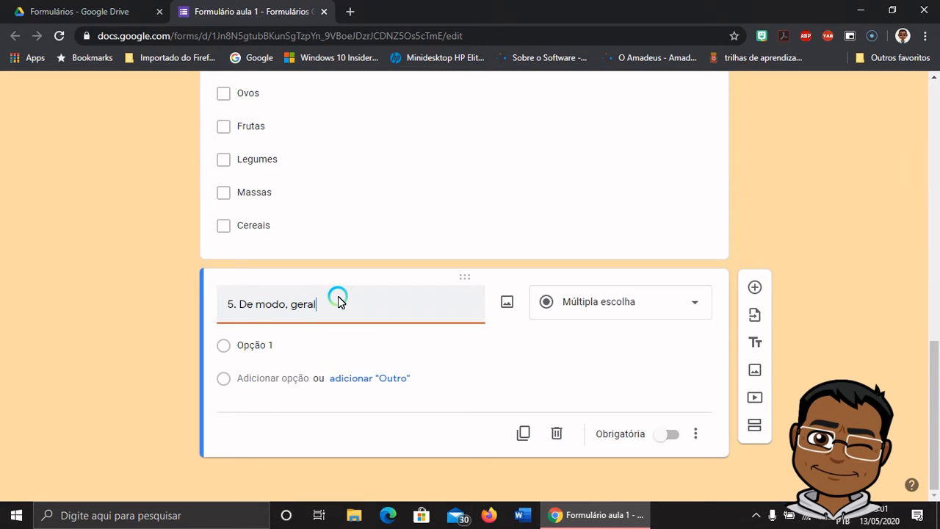
key("BackSpace")
key("BackSpace")
key("BackSpace")
key("BackSpace")
key("BackSpace")
key("BackSpace")
key("BackSpace")
type("geral, descrev")
type("a o que você")
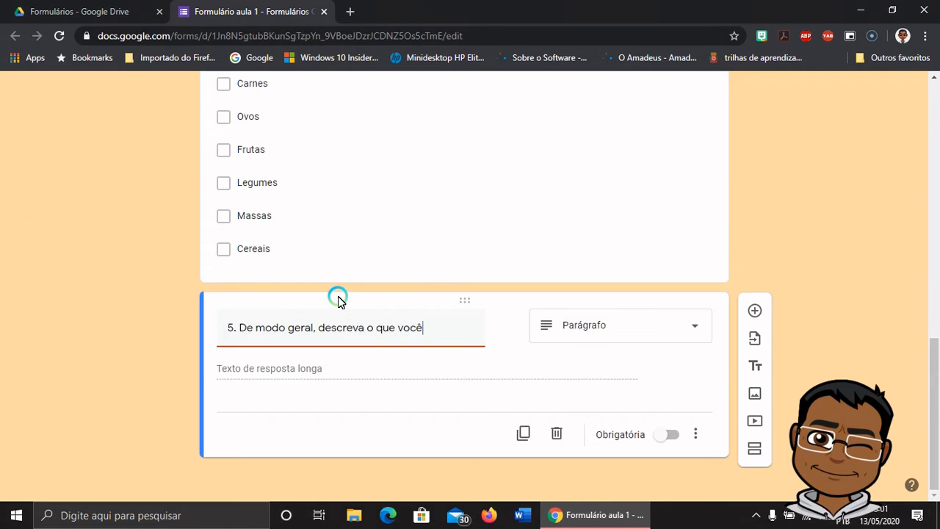
type(" mais gosta")
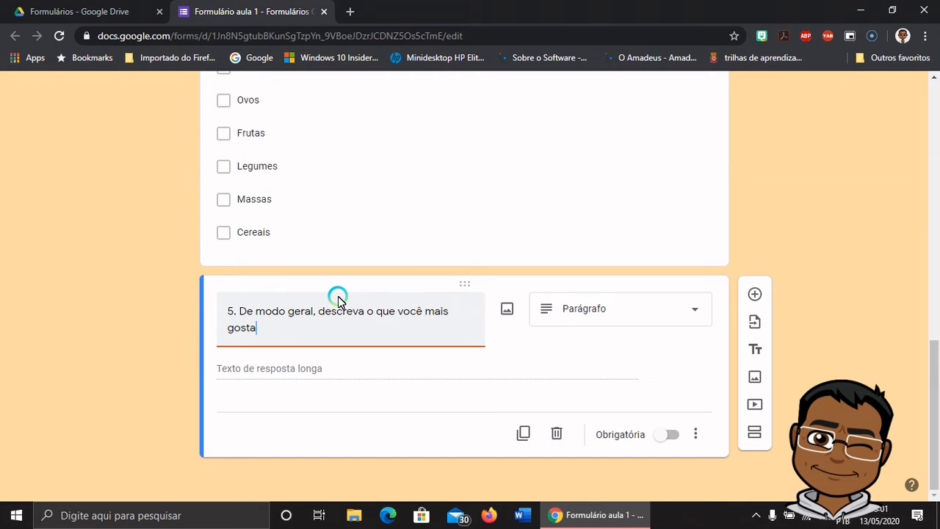
type(" na merenda servida ne")
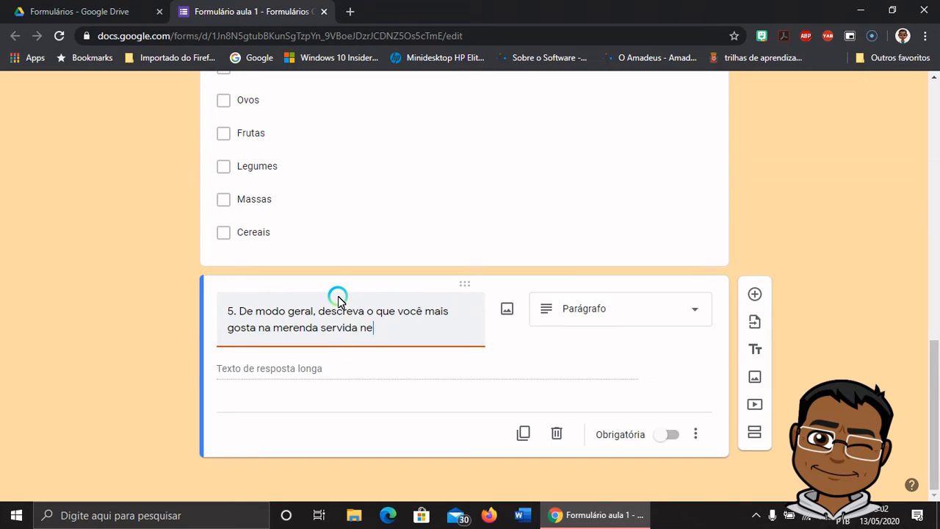
type("ssa escola.")
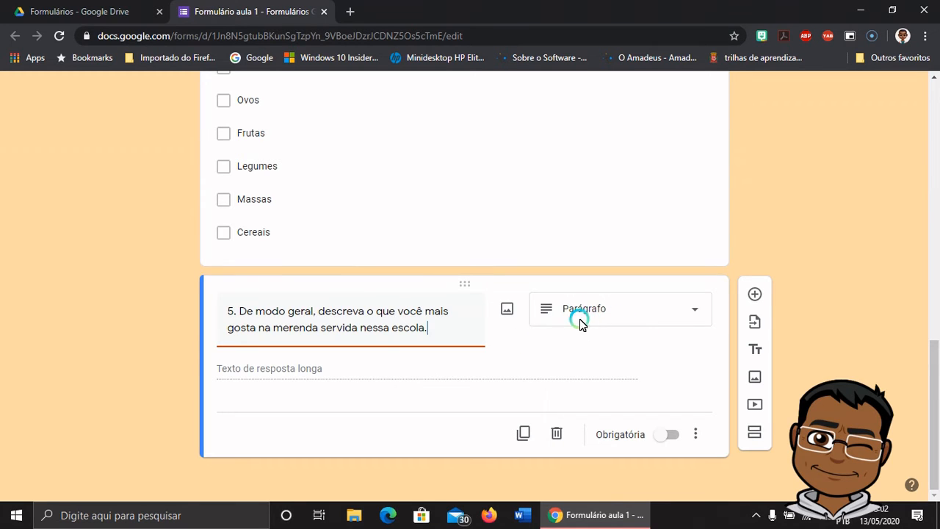
Examine the answer type list and the long-answer field of question 5, keeping the type Parágrafo.
left_click(654, 316)
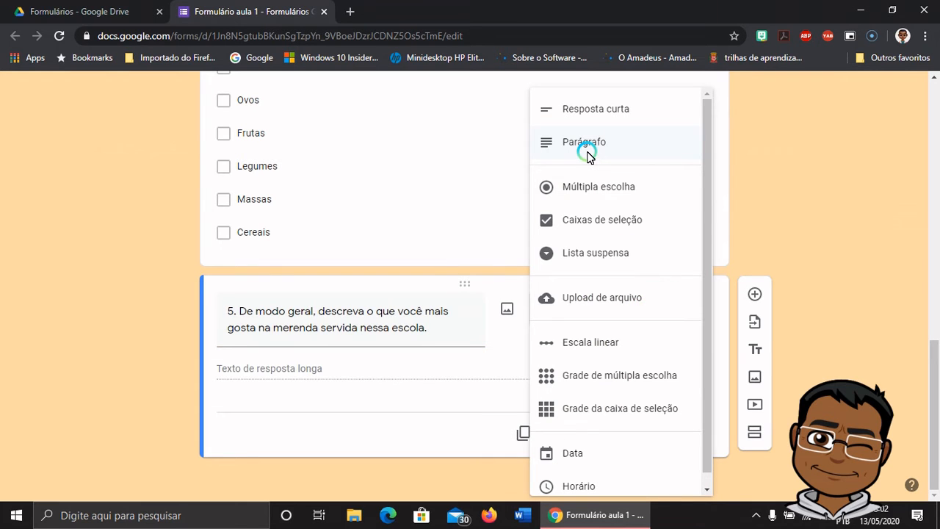
left_click(820, 192)
left_click(230, 373)
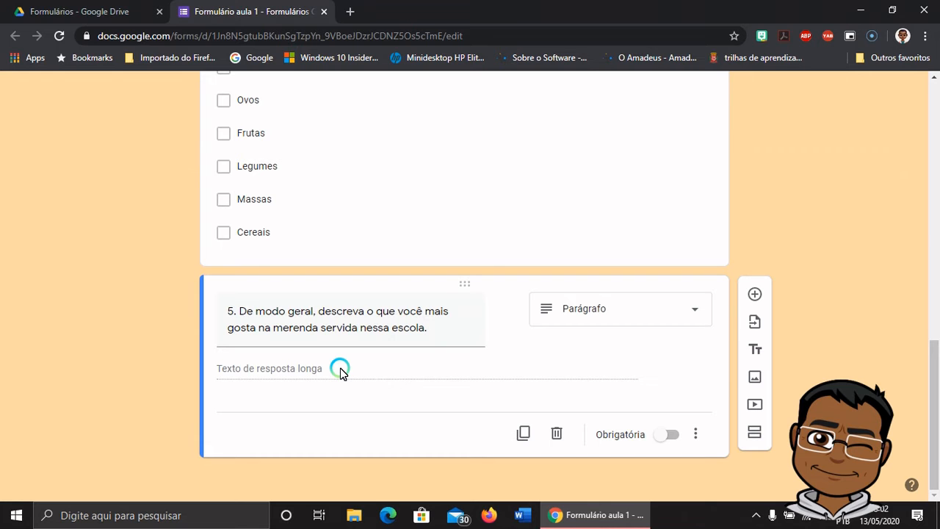
left_click(147, 229)
Review questions 3 and 4 and return to question 5 at the end of the form.
scroll(147, 228, "up", 3)
scroll(147, 231, "down", 1)
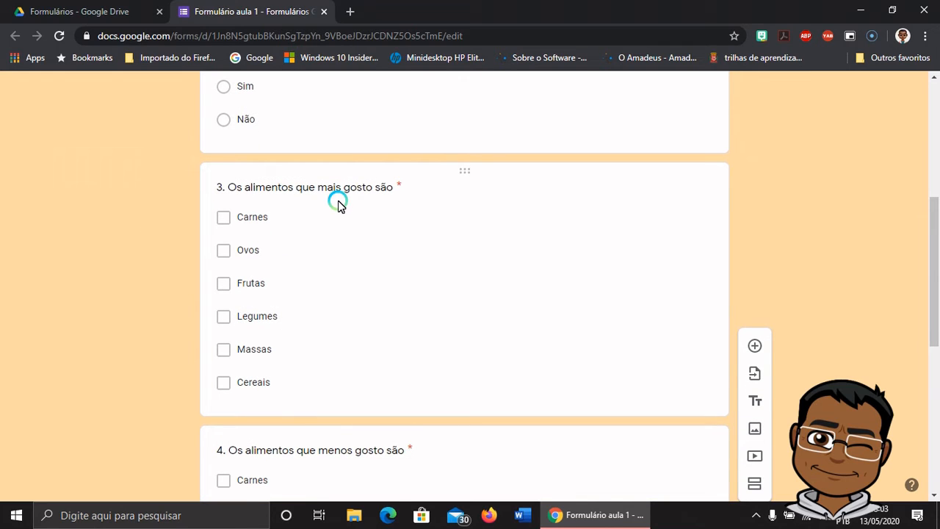
scroll(338, 205, "down", 2)
scroll(357, 328, "down", 1)
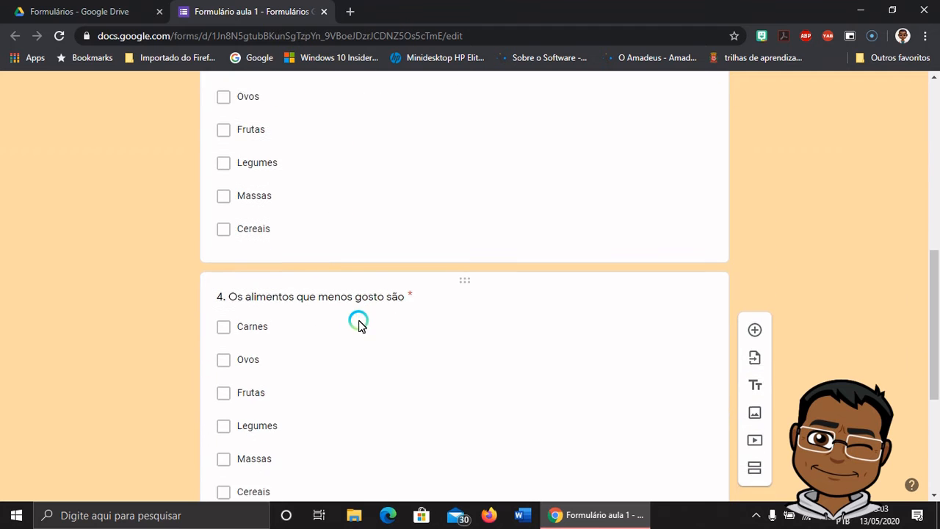
scroll(343, 248, "down", 2)
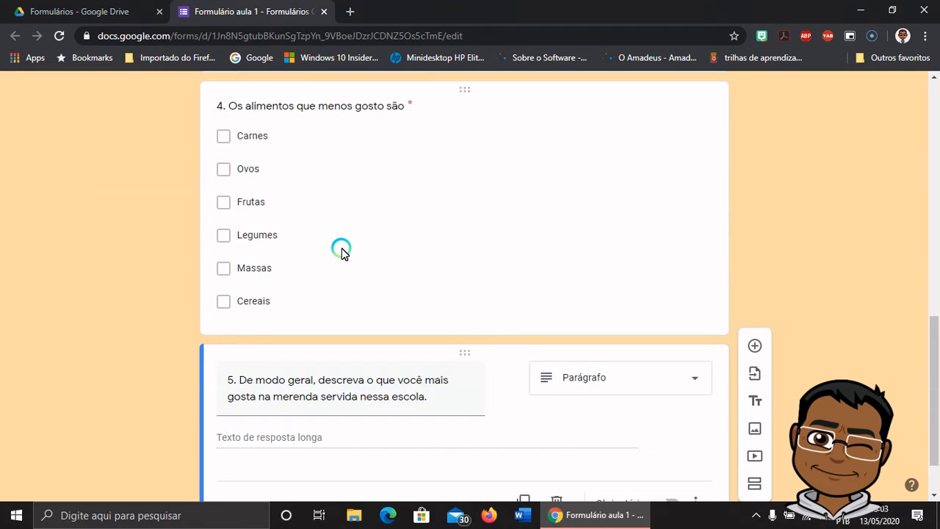
scroll(257, 289, "down", 1)
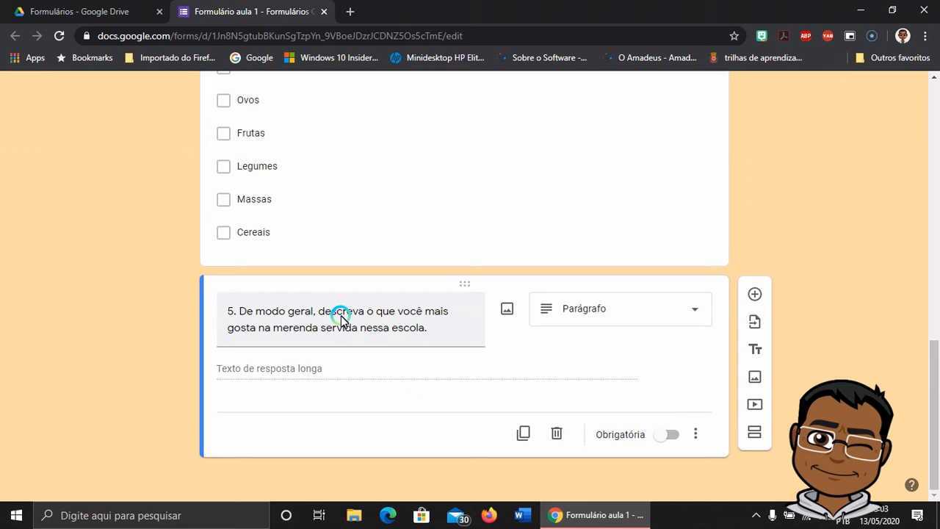
left_click(847, 225)
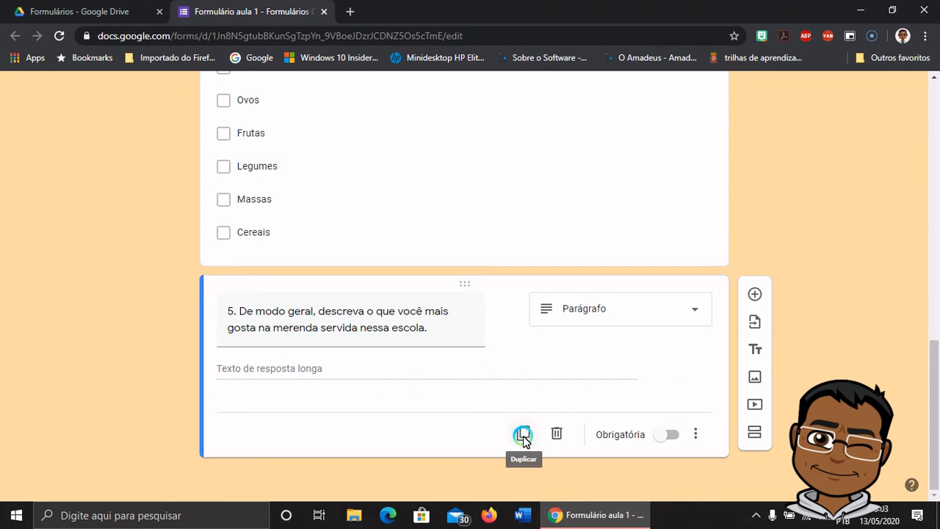
Make question 5 required and duplicate it directly below.
left_click(673, 435)
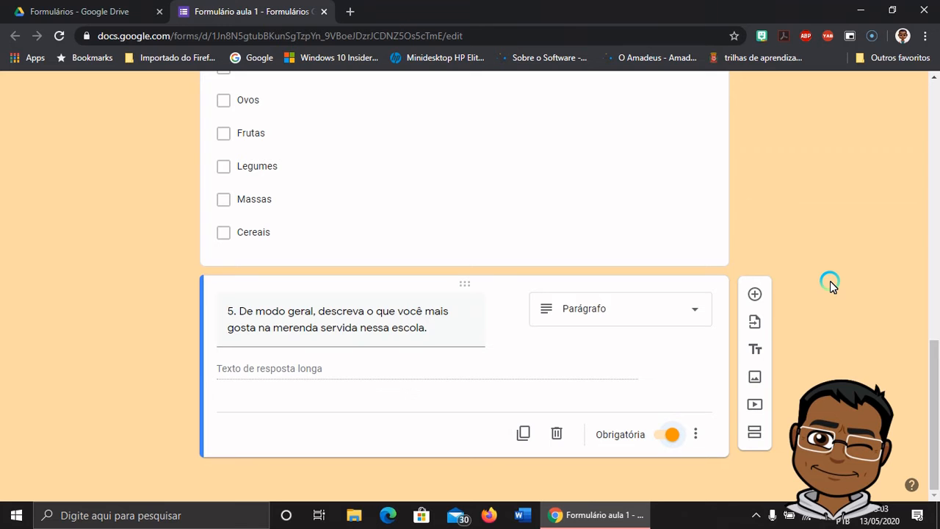
left_click(522, 433)
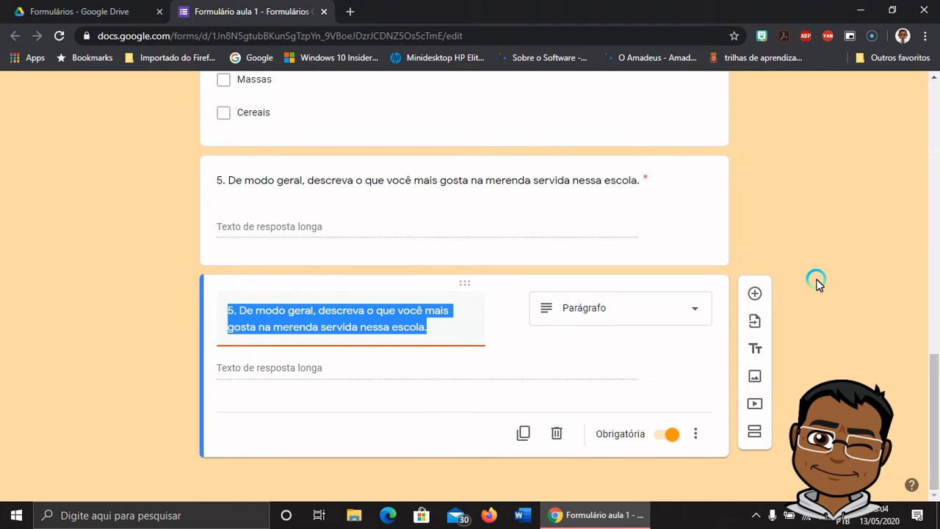
Edit the duplicated question to read "6. De modo geral, descreva o que você menos gosta na merenda servida nessa escola.".
left_click(228, 316)
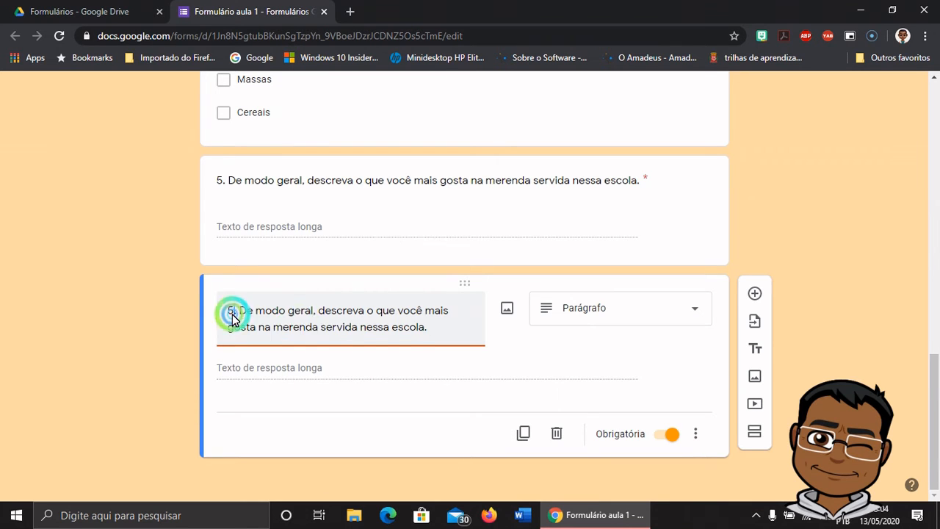
left_click(299, 332)
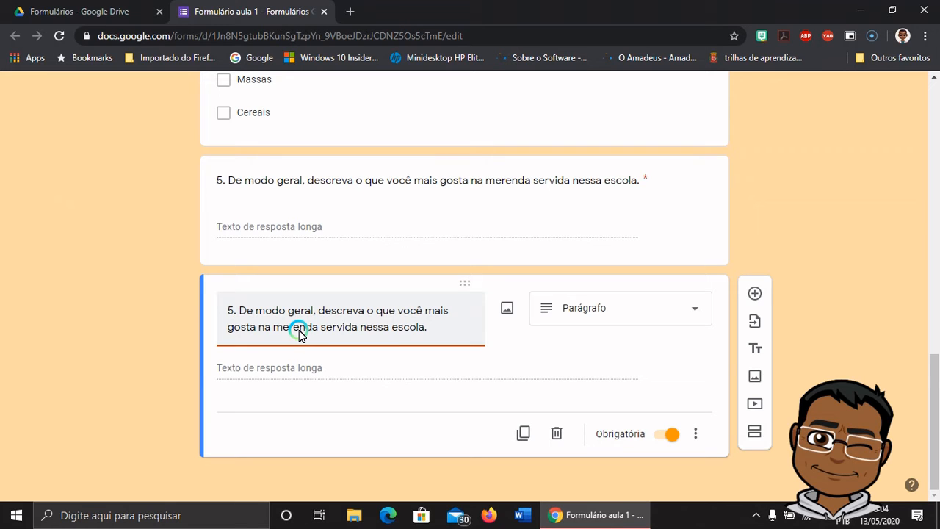
key("BackSpace")
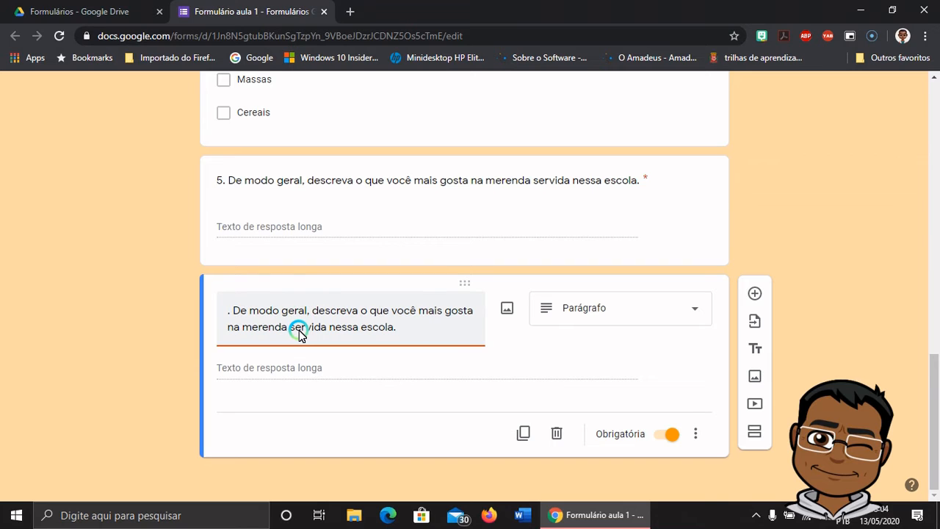
type("6")
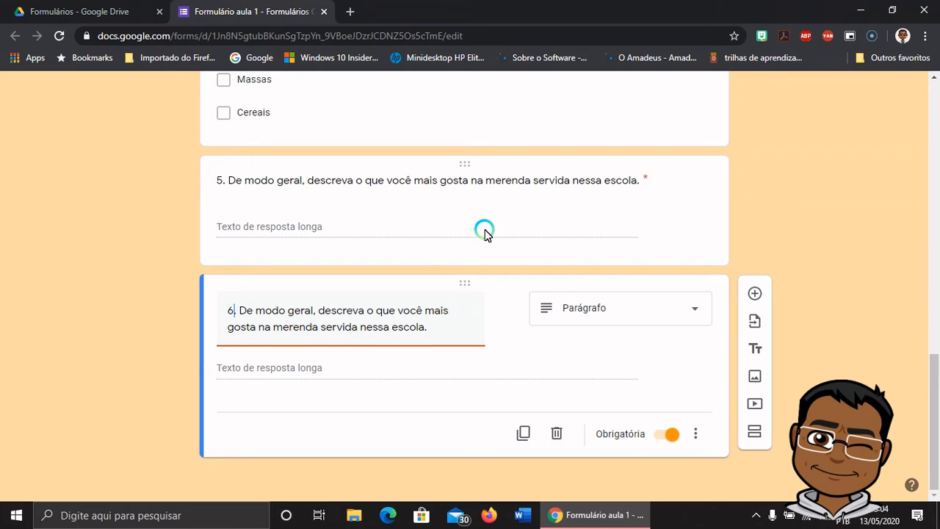
left_click(447, 311)
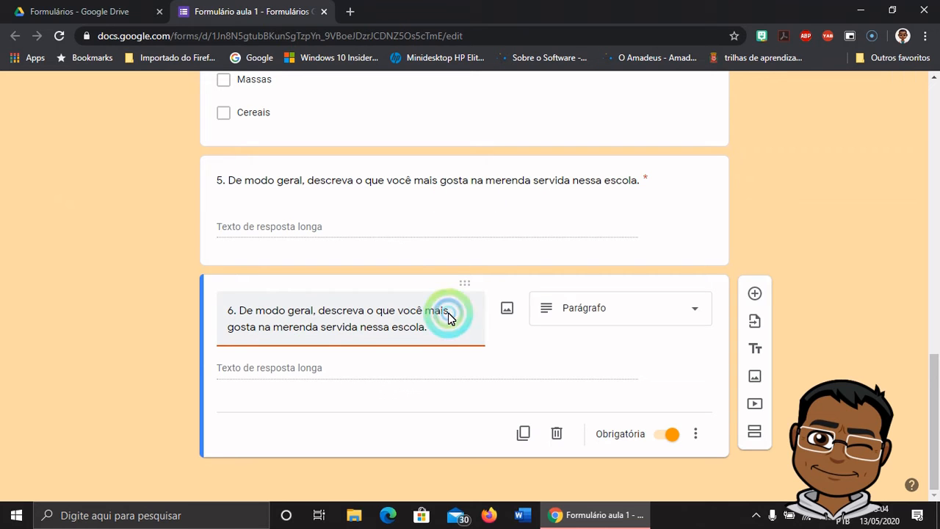
key("BackSpace")
key("BackSpace")
key("BackSpace")
key("BackSpace")
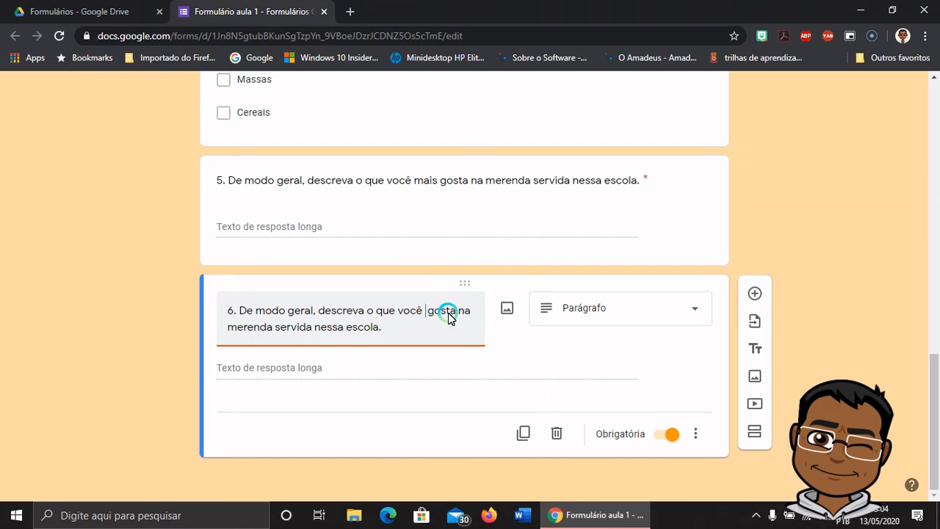
type("menos")
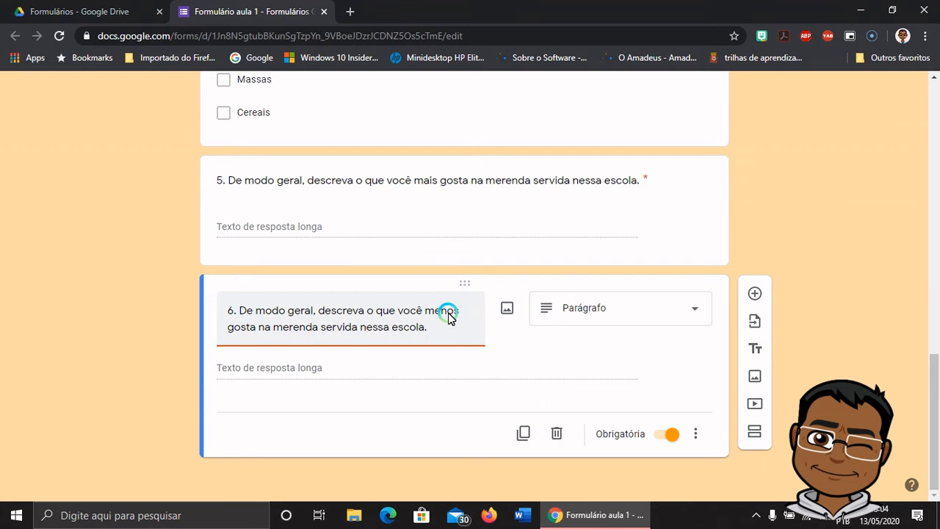
left_click(863, 250)
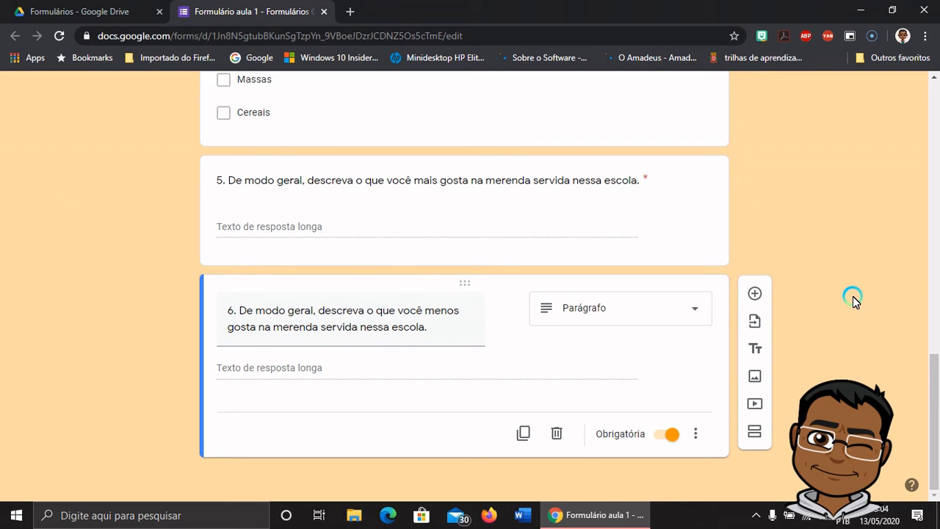
Add a new question after question 6 with the text "7. Qual a sua idade?".
scroll(854, 297, "up", 1)
left_click(756, 293)
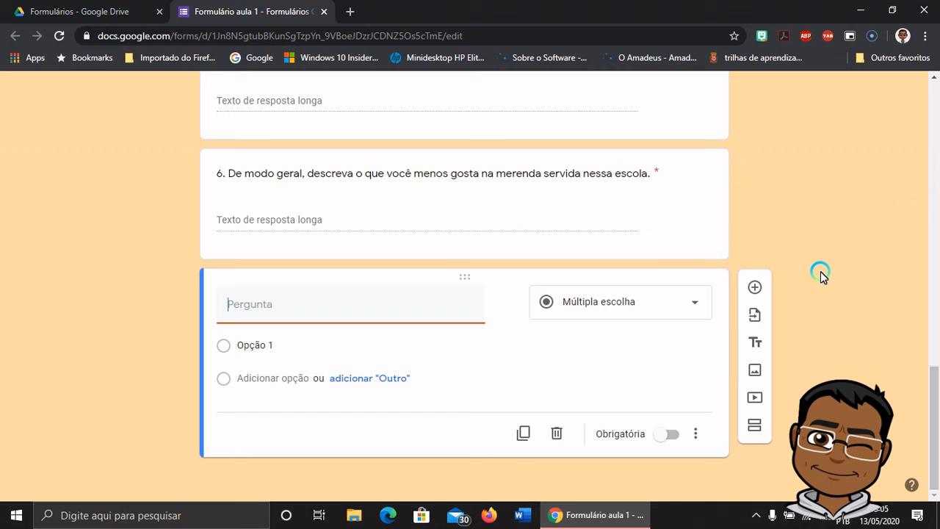
type("7.")
type("Qual a sua idad")
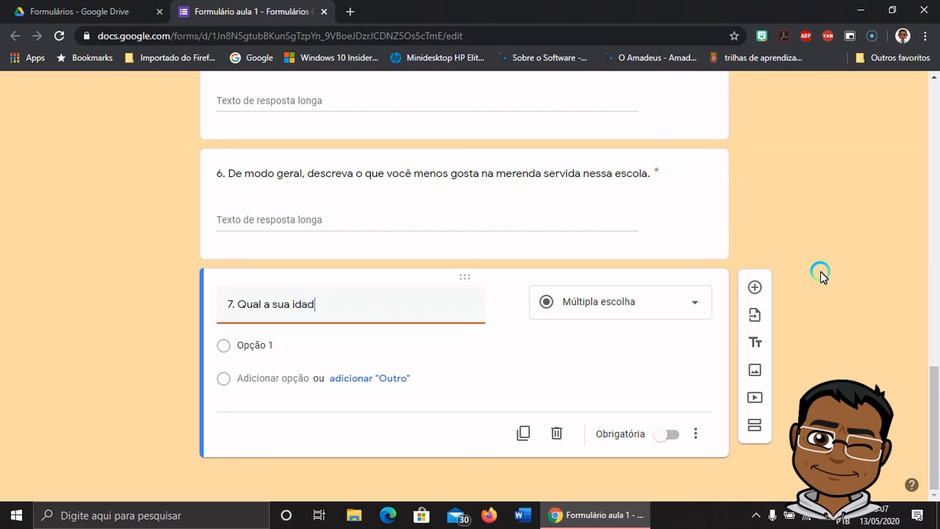
type("e?")
Give question 7 the multiple-choice answers 13, 14, 15, 16, 17 and 18.
left_click(316, 350)
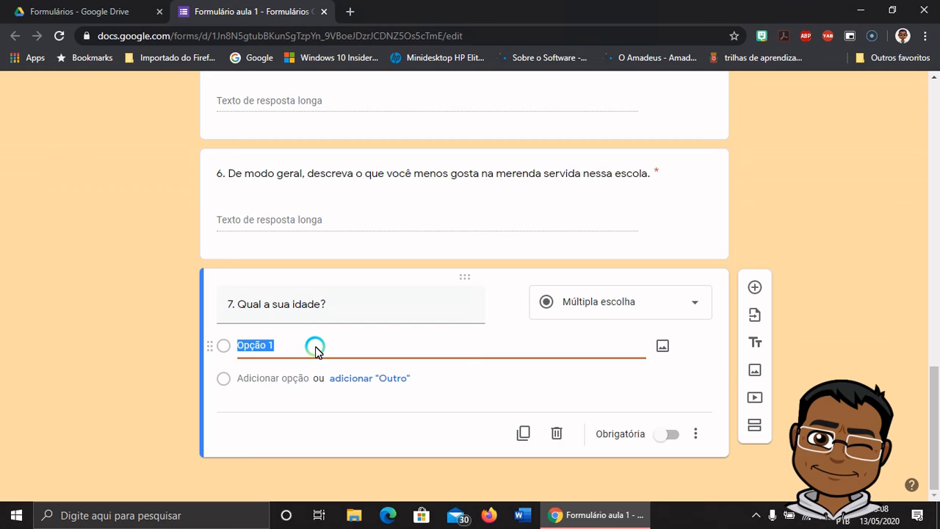
type("13")
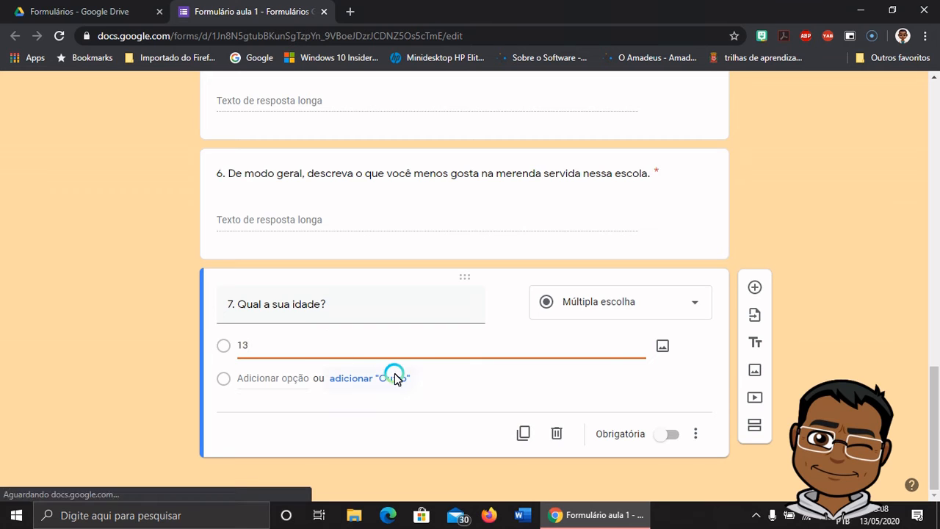
left_click(286, 381)
type("14")
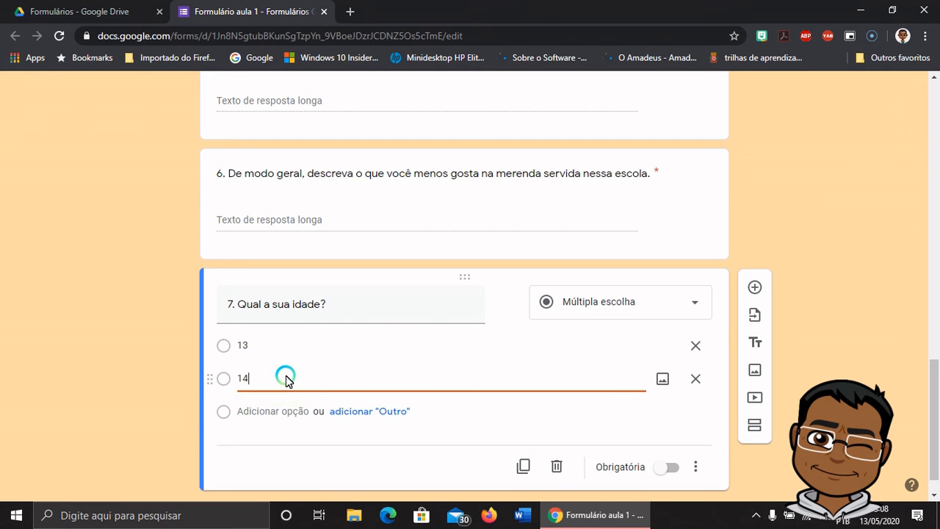
key("Return")
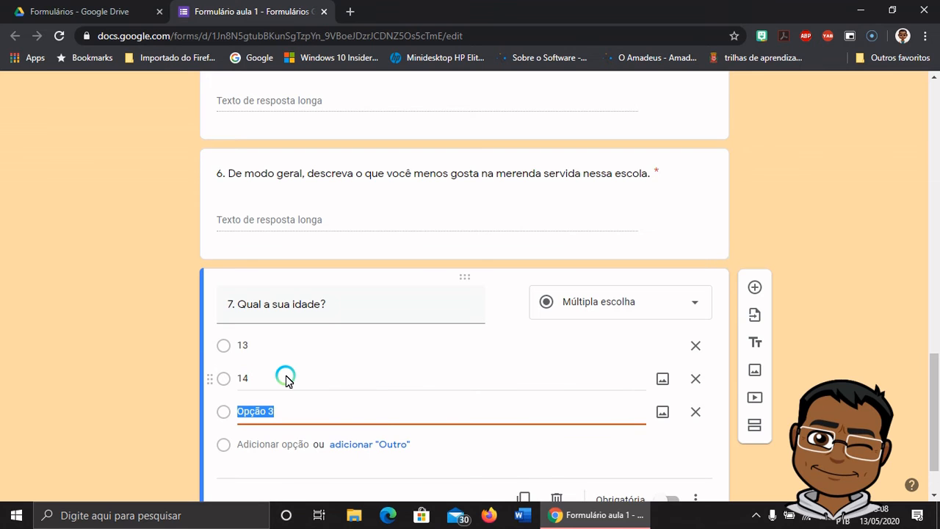
type("15")
key("Return")
type("16")
key("Return")
type("17")
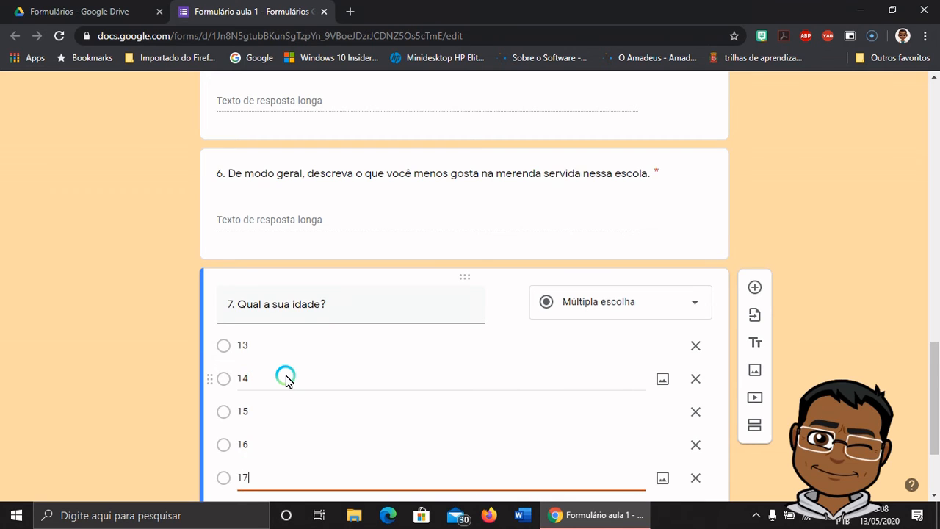
key("Return")
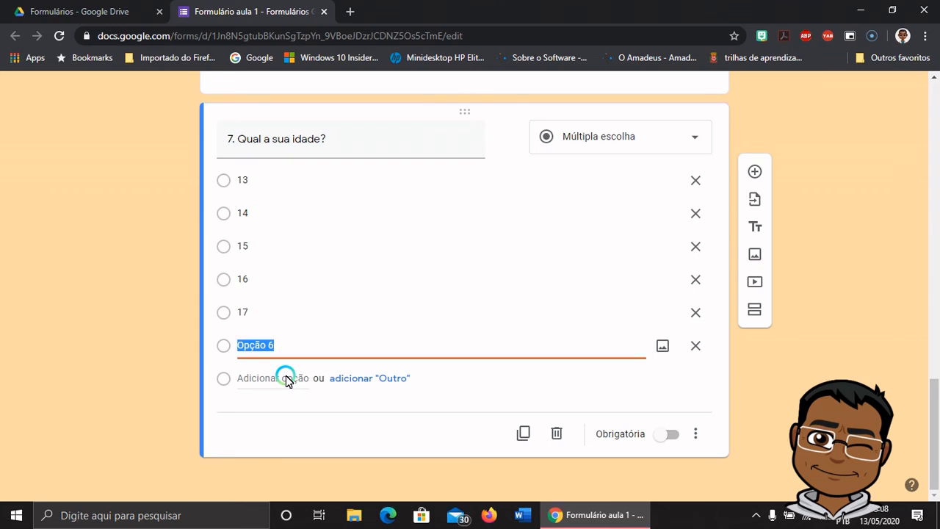
type("18")
left_click(852, 247)
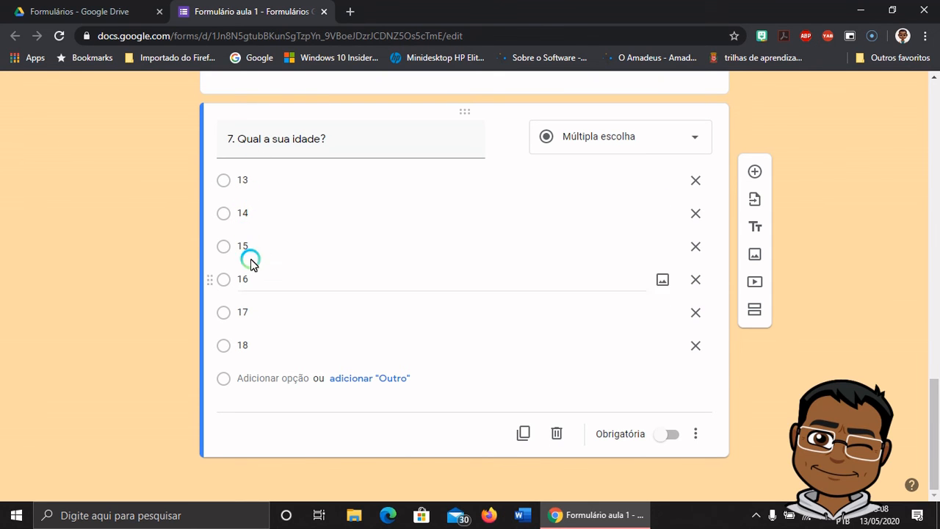
Open the form's preview and review all questions down to question 7.
left_click_drag(934, 417, 934, 96)
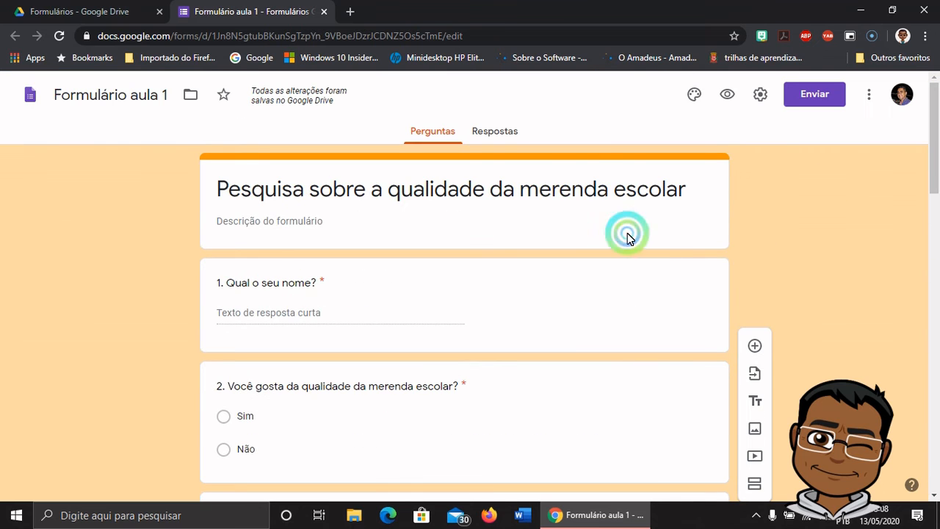
left_click(727, 94)
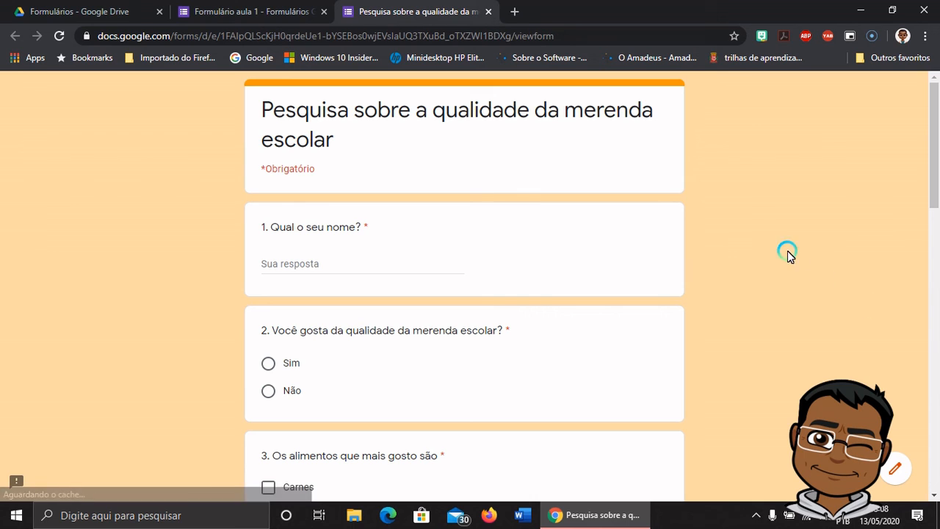
scroll(462, 264, "down", 1)
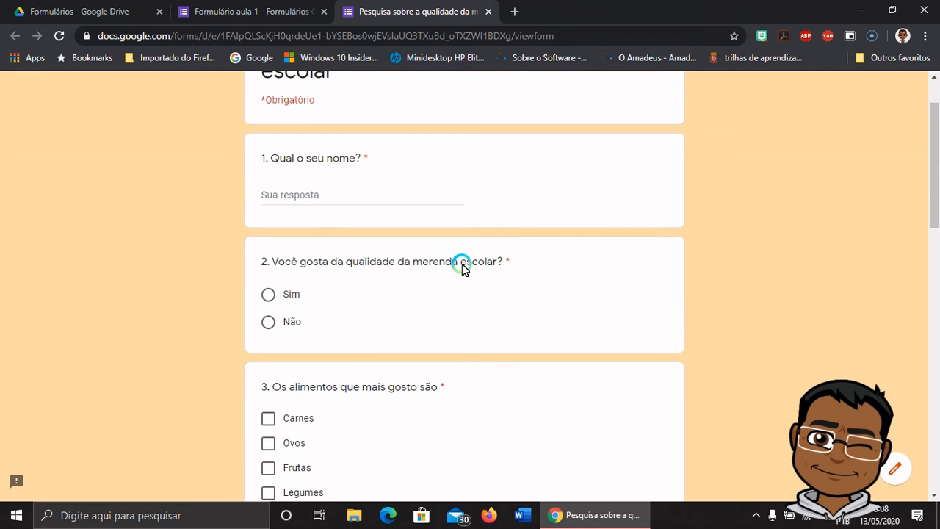
scroll(462, 265, "down", 3)
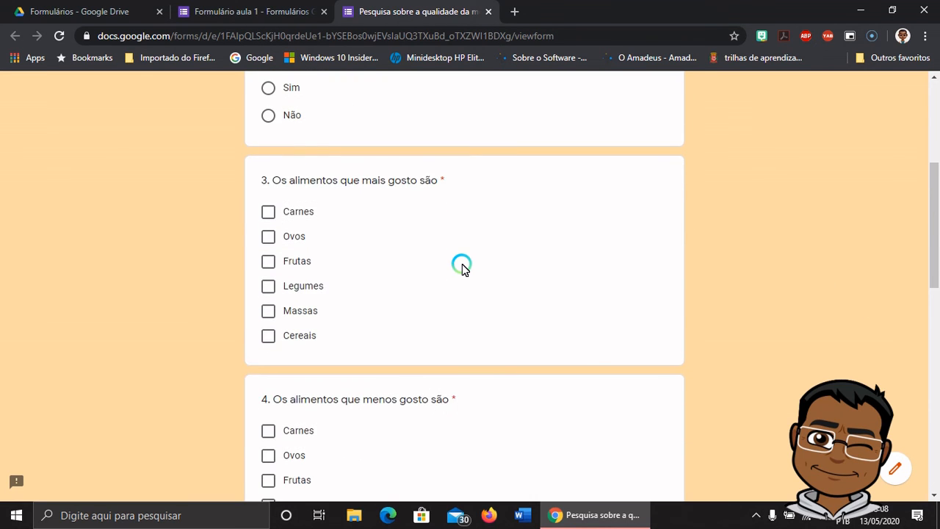
scroll(462, 266, "down", 5)
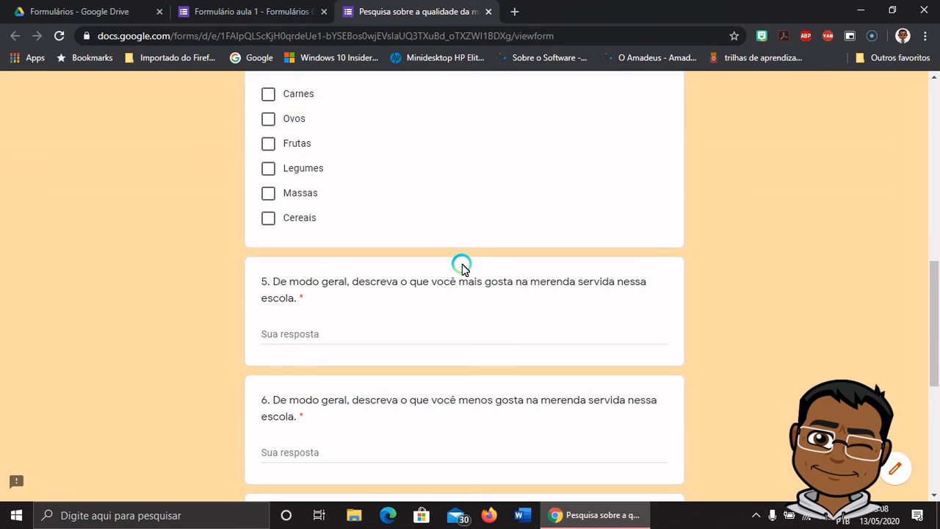
scroll(462, 265, "down", 3)
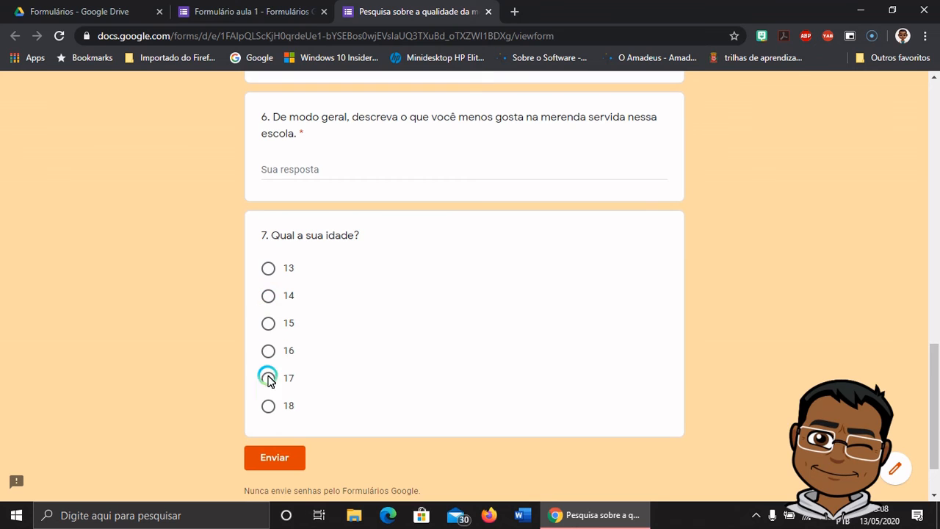
Test the answers 13, 14, 15 and 16 of question 7 in the preview and close it without submitting.
left_click(269, 266)
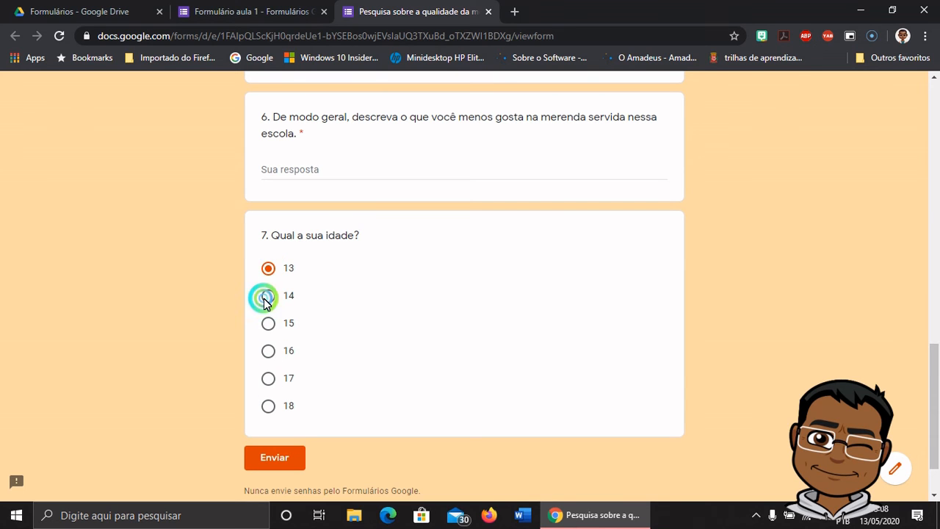
left_click(269, 296)
left_click(269, 327)
left_click(269, 352)
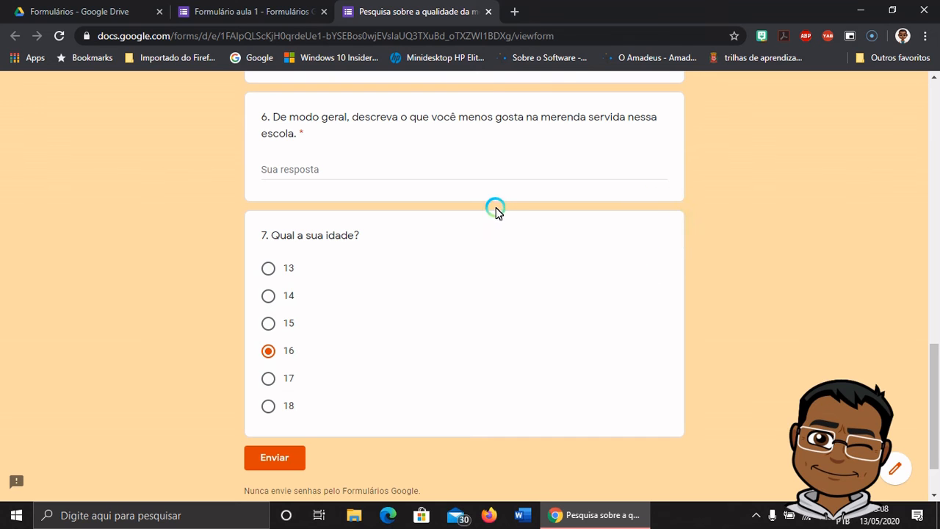
left_click(489, 11)
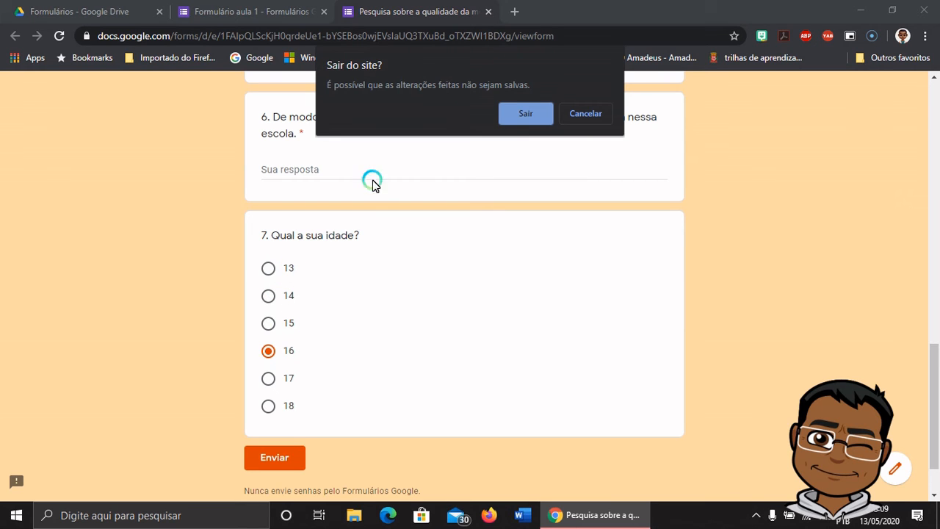
left_click(524, 116)
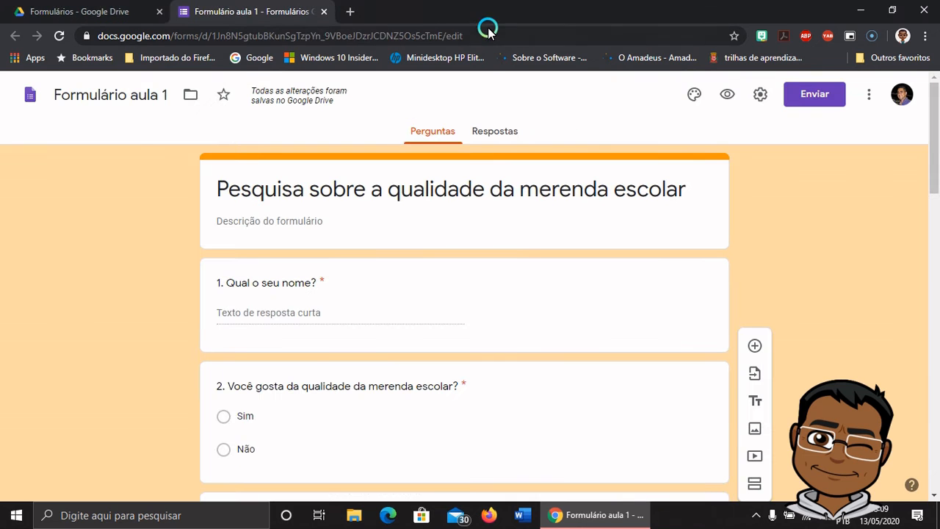
Change question 7's answer type to Lista suspensa and make the question required.
scroll(803, 258, "down", 15)
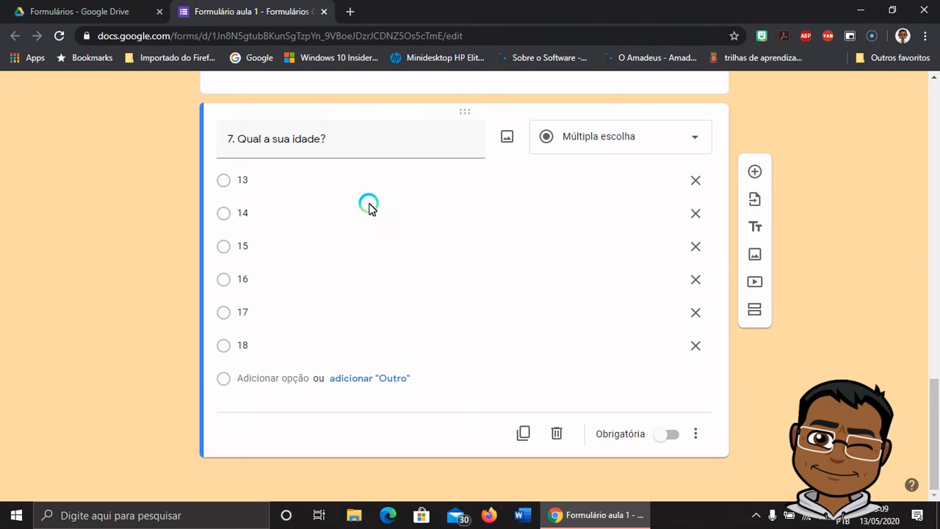
left_click(658, 133)
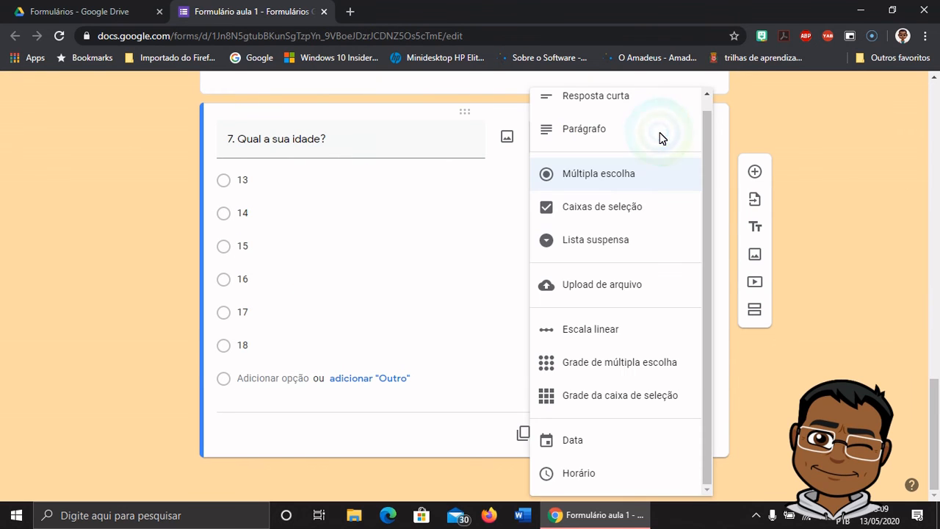
left_click(602, 241)
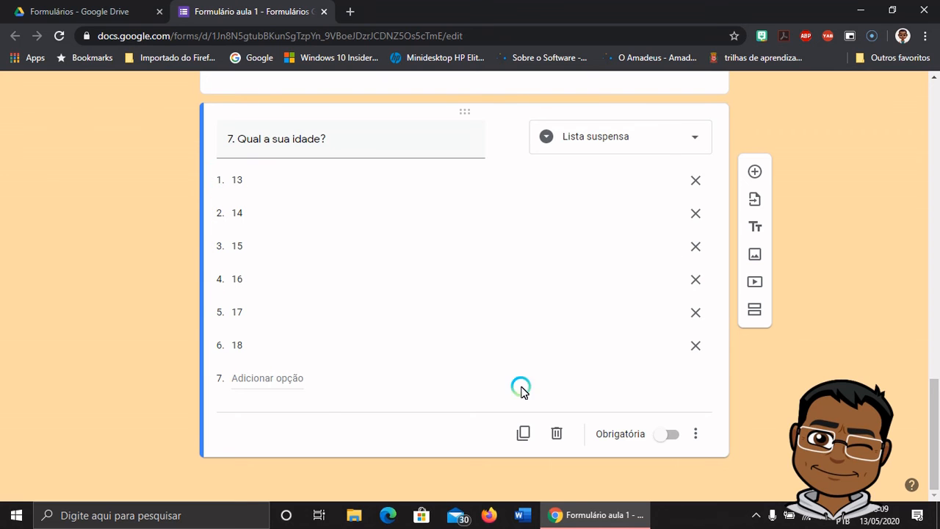
left_click(675, 435)
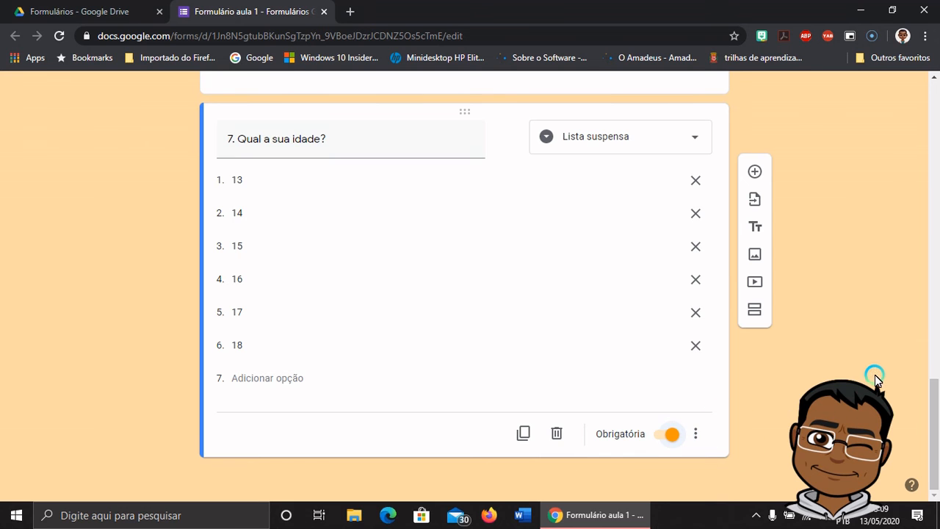
Open the form's preview and check the answer choices in question 7's drop-down list.
scroll(875, 377, "up", 20)
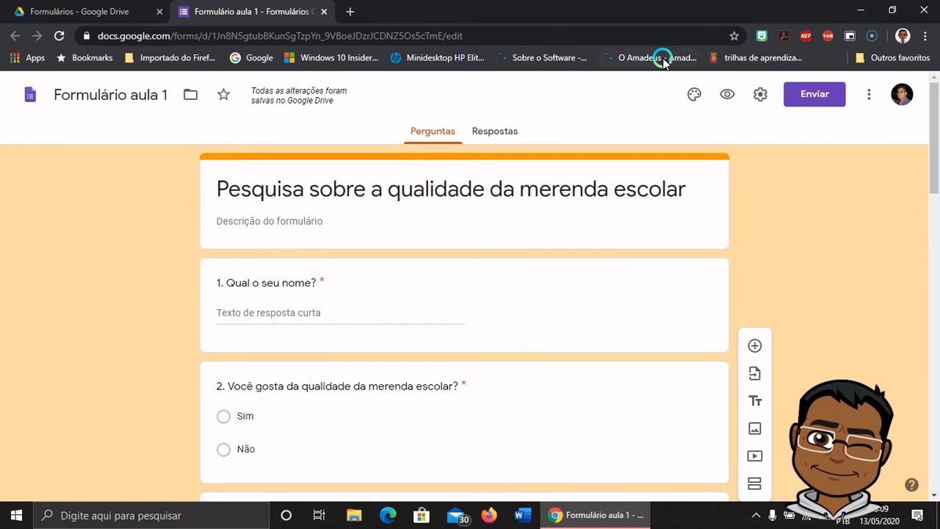
left_click(727, 94)
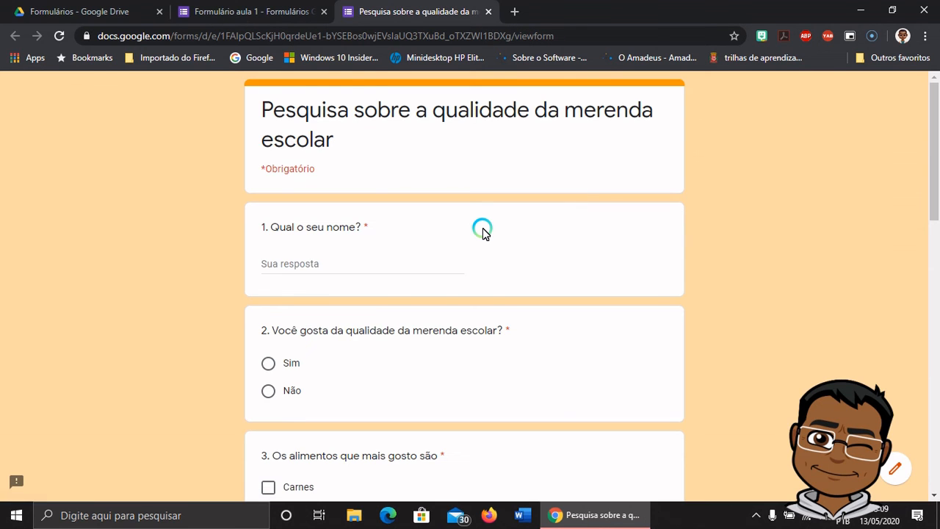
scroll(482, 232, "down", 15)
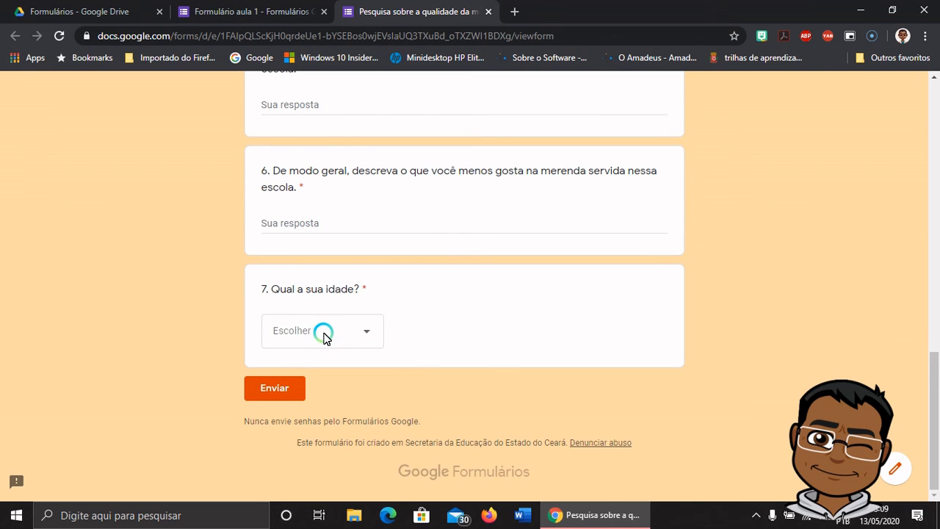
left_click(367, 334)
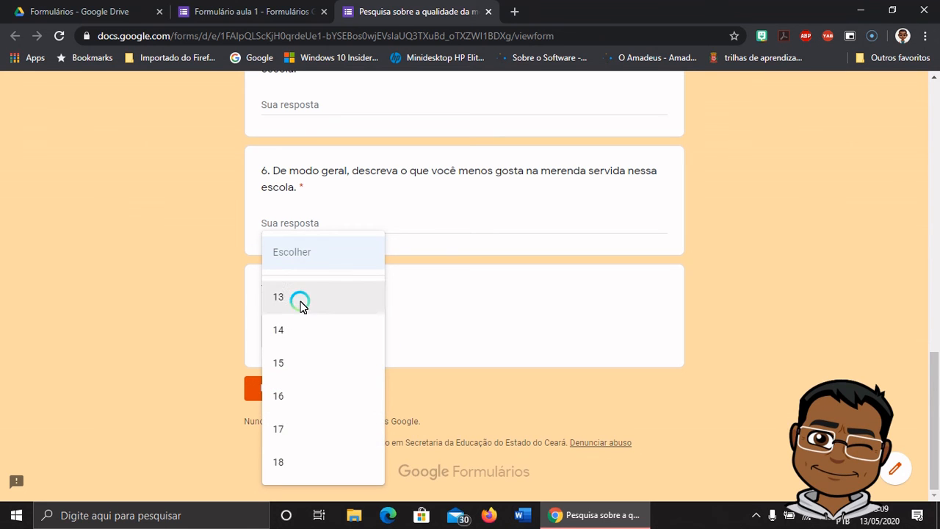
left_click(785, 280)
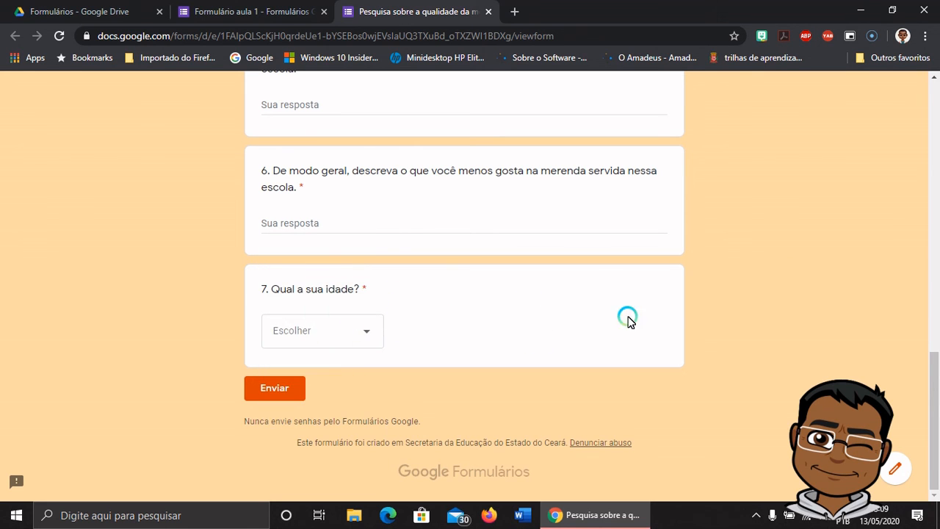
Choose 16 as the answer to question 7 in the preview and close it without submitting.
left_click(367, 331)
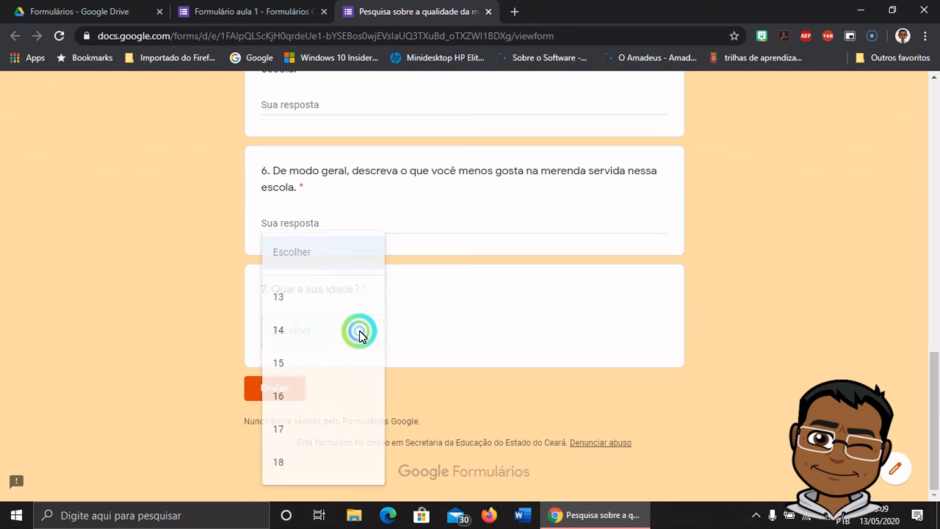
left_click(272, 396)
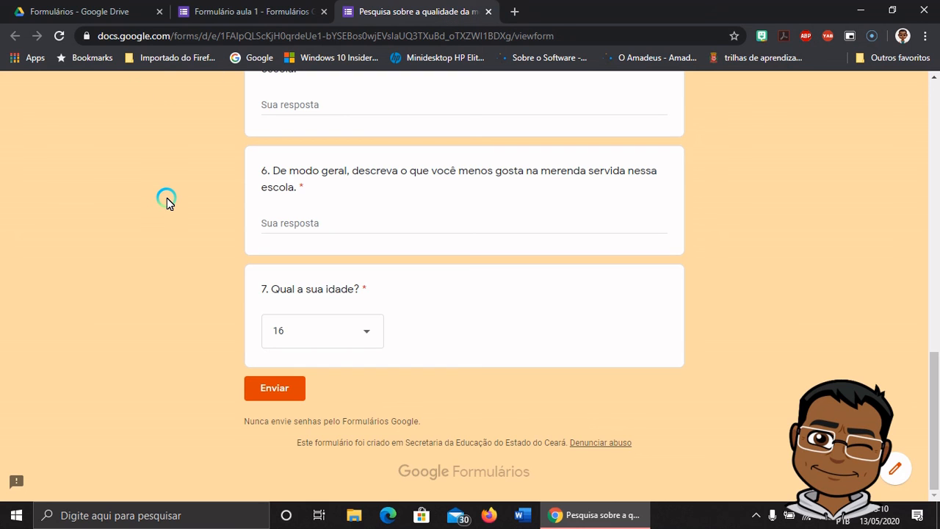
left_click(489, 11)
left_click(521, 117)
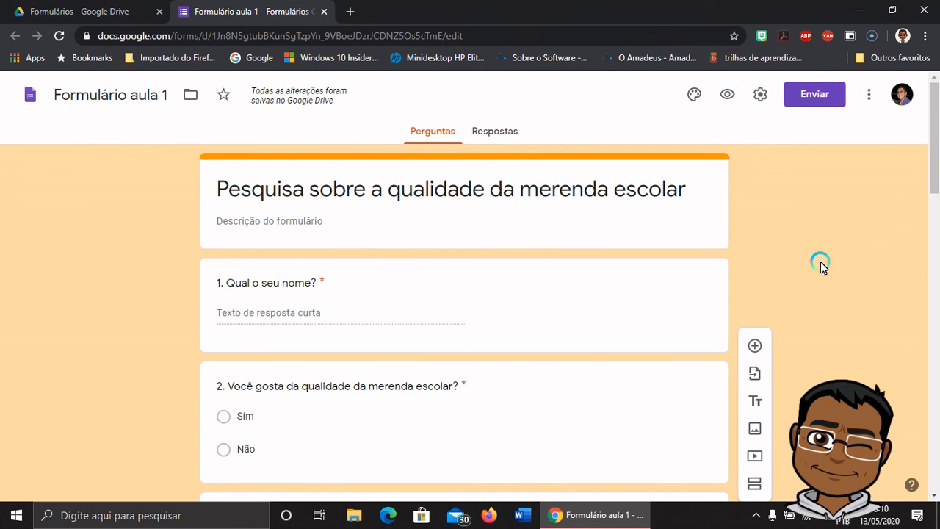
Review questions 1 to 7 in the form editor, checking each question's text and answer type.
scroll(804, 267, "down", 1)
scroll(804, 267, "up", 1)
scroll(803, 267, "down", 4)
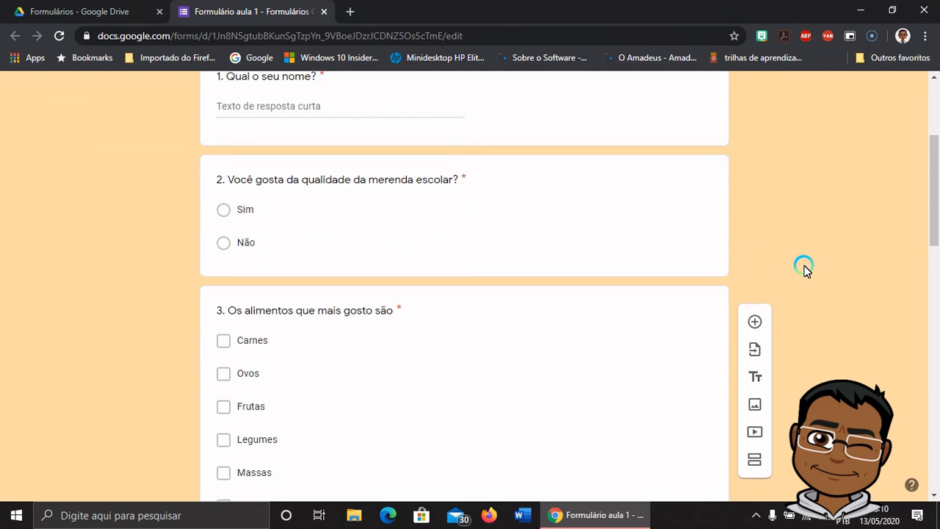
scroll(804, 267, "down", 5)
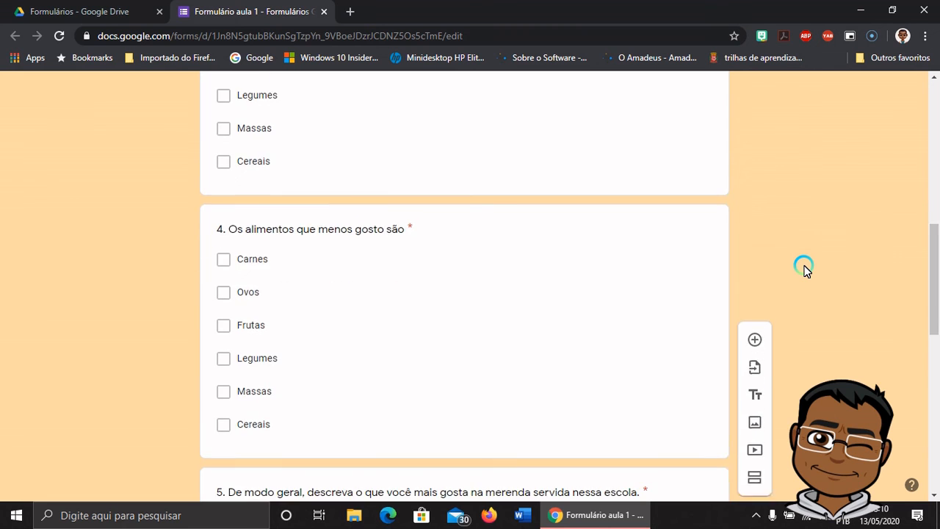
scroll(804, 268, "down", 3)
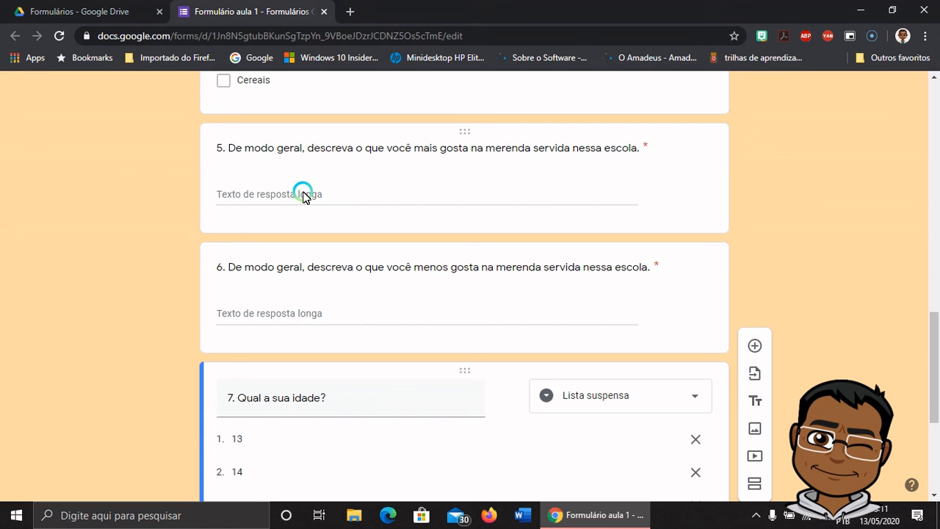
scroll(269, 299, "down", 1)
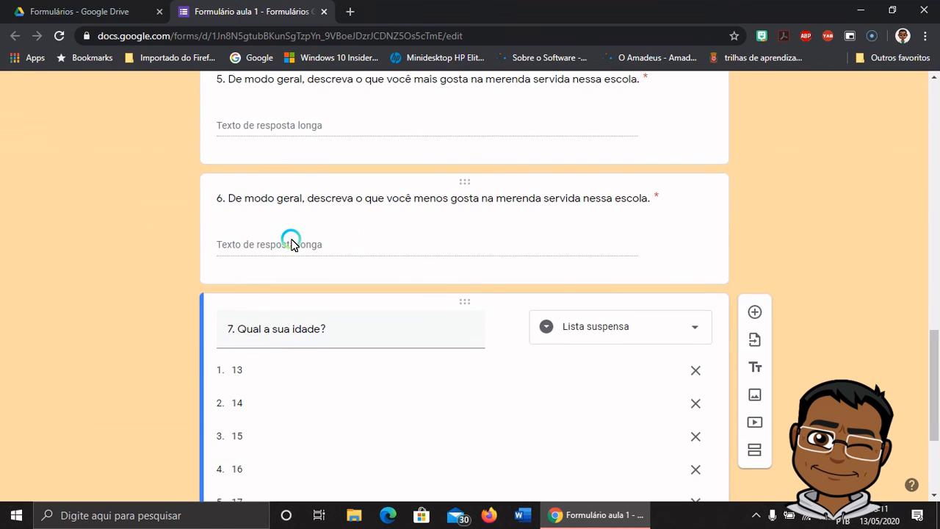
scroll(309, 239, "down", 2)
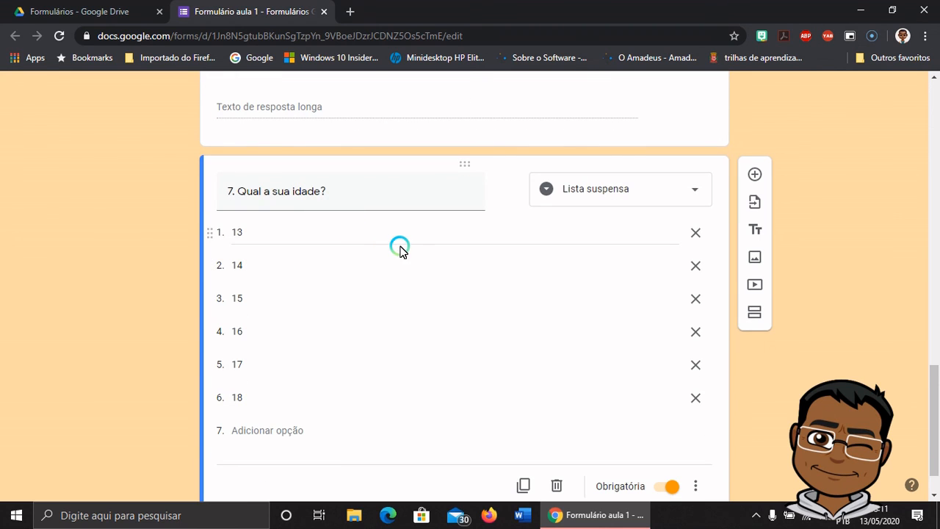
scroll(383, 243, "down", 1)
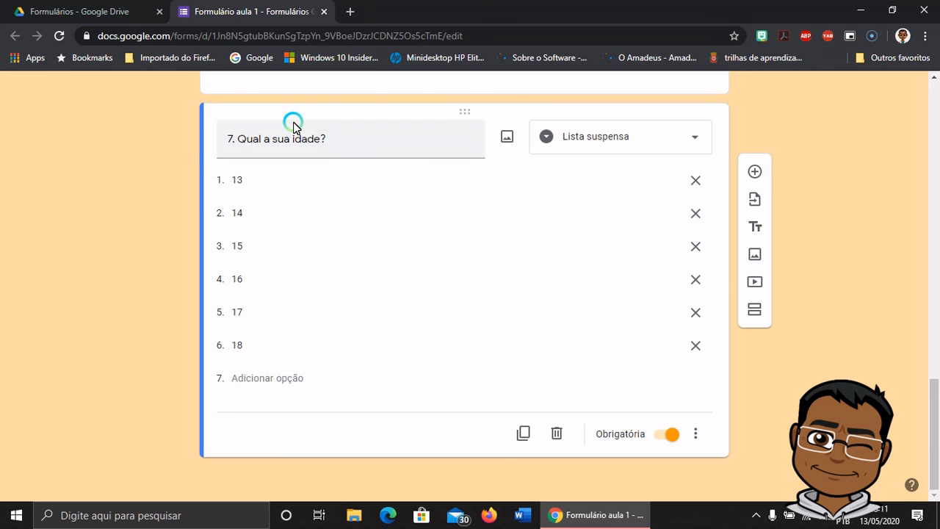
Add a new question below question 7 titled "8. Você gostaria de responder outro questionário como esse?".
left_click(756, 171)
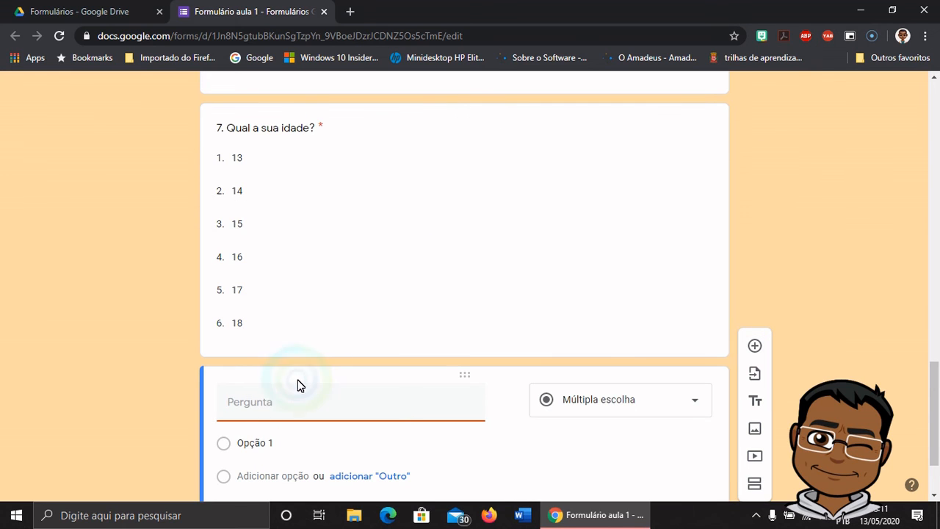
type("8. Voc")
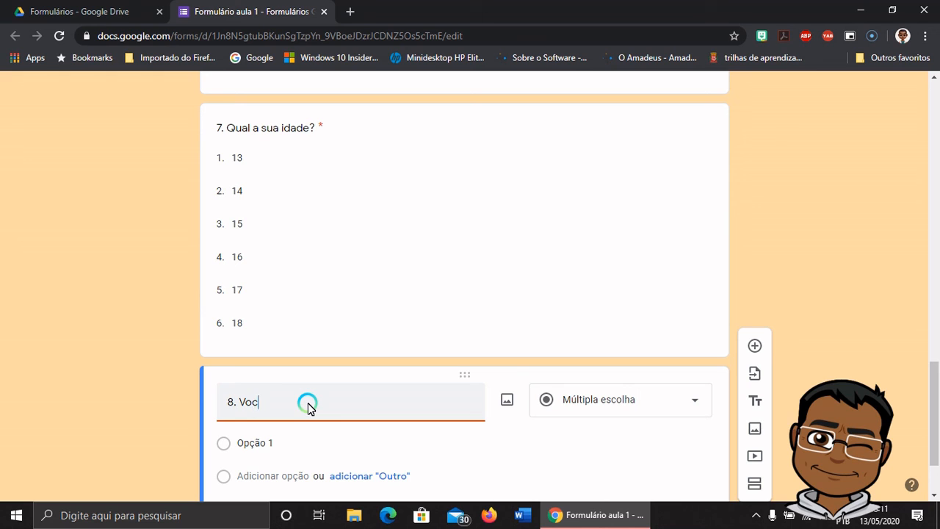
type("ê gostaria de ")
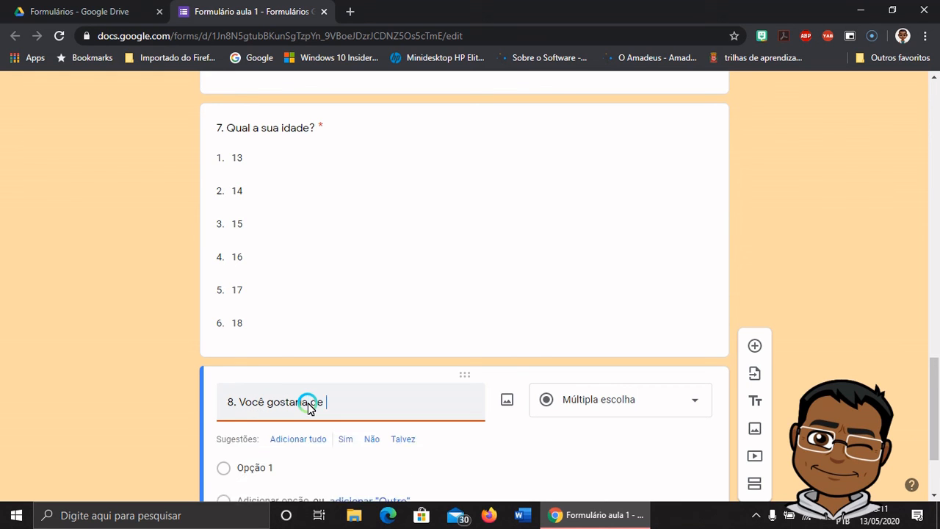
type("responder outro question")
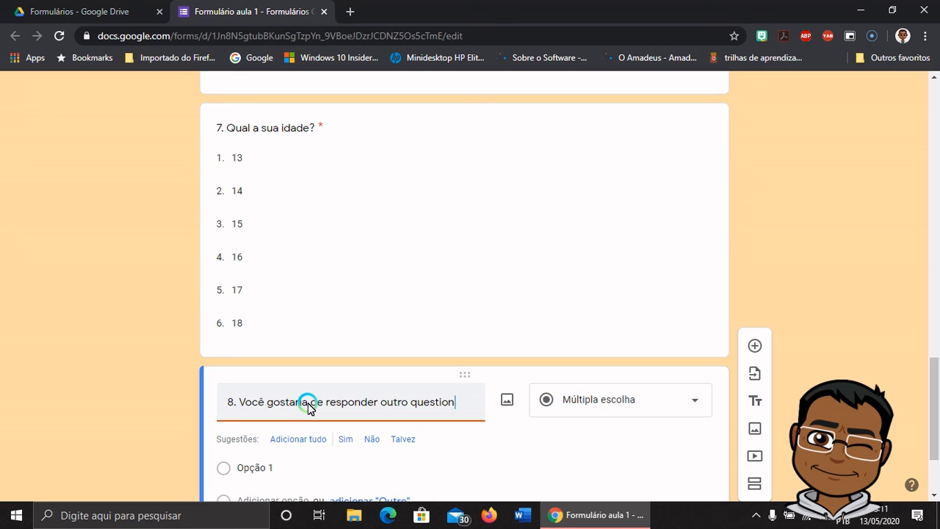
type("ário co")
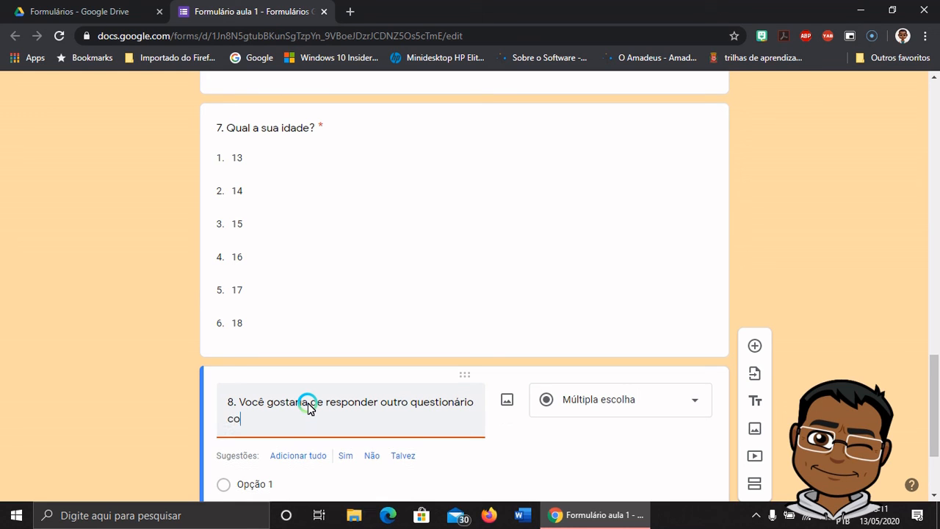
type("mo esse?")
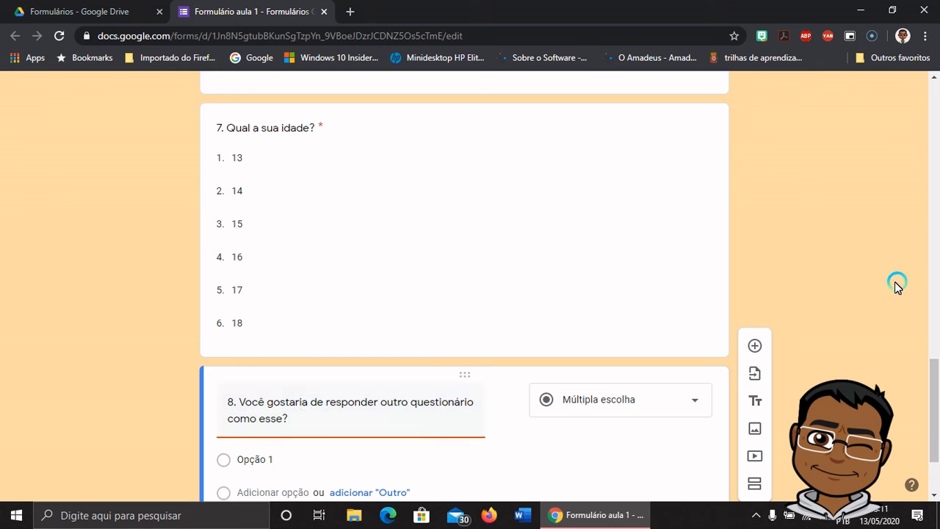
scroll(875, 284, "down", 3)
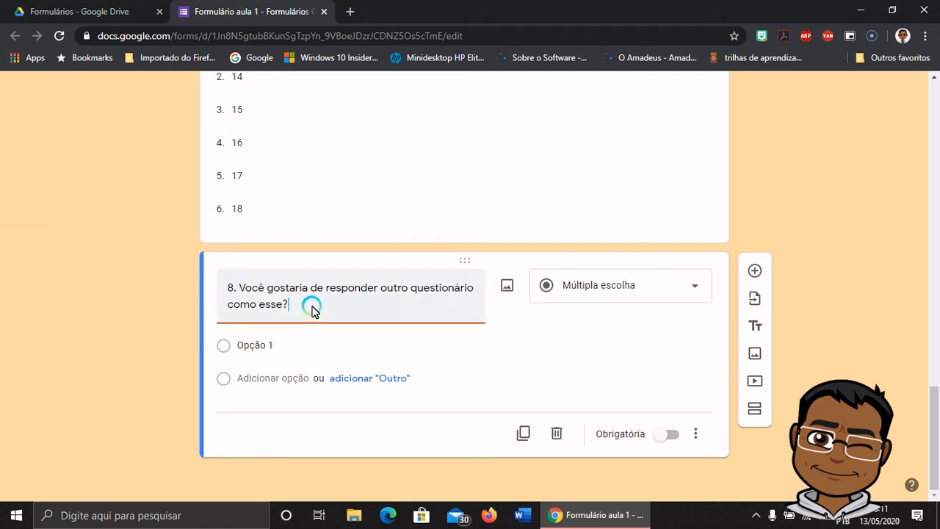
Give question 8 the multiple-choice answers Sim and Não and make the question required.
left_click(294, 338)
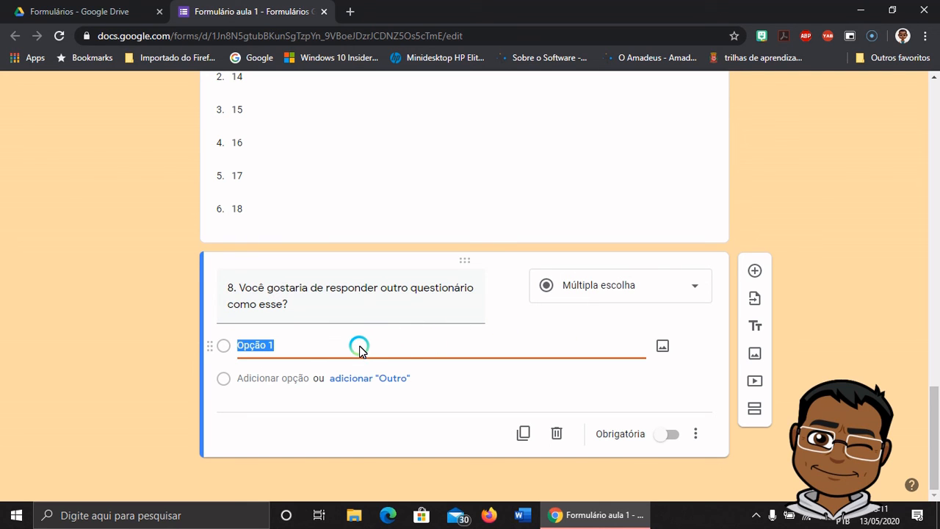
type("Sim")
key("Return")
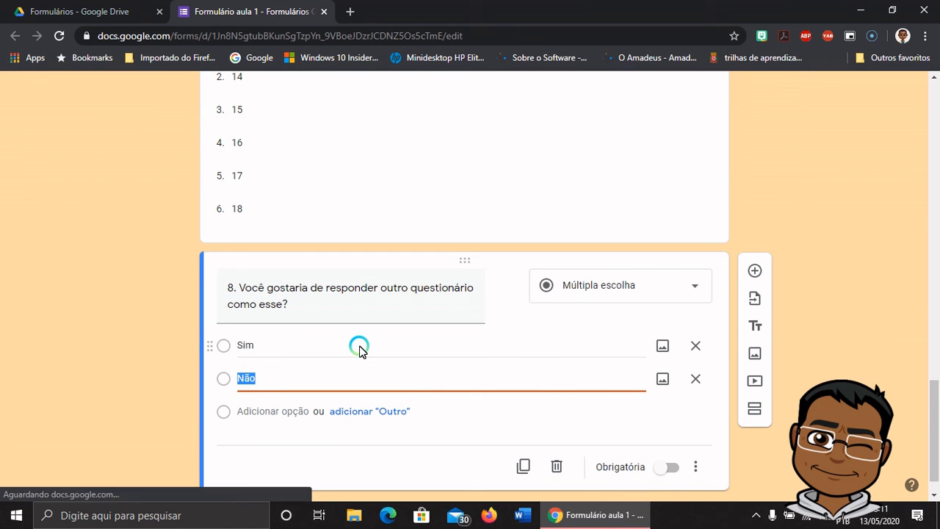
left_click(889, 263)
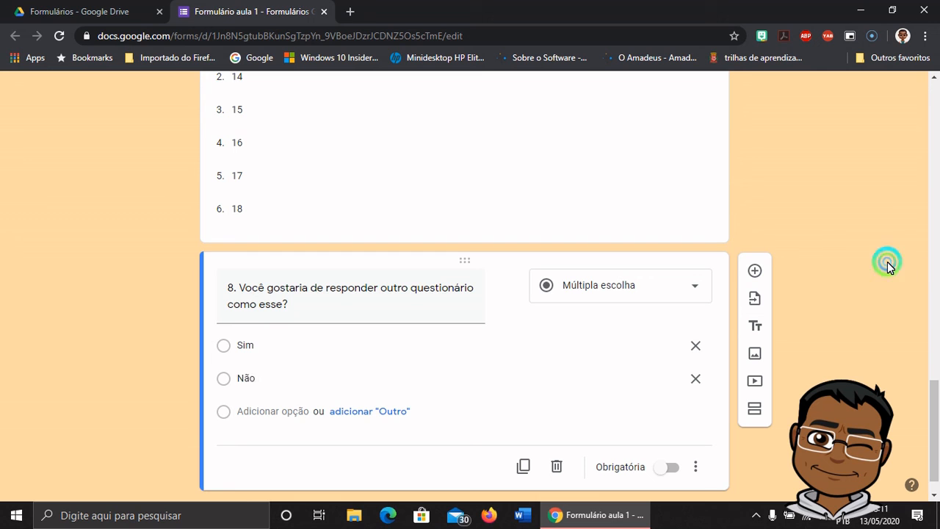
left_click(679, 468)
scroll(826, 286, "up", 20)
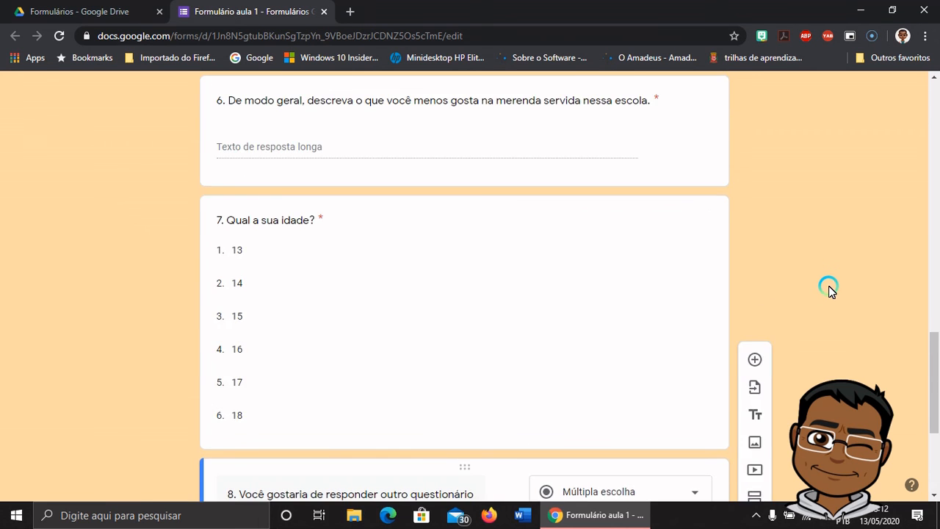